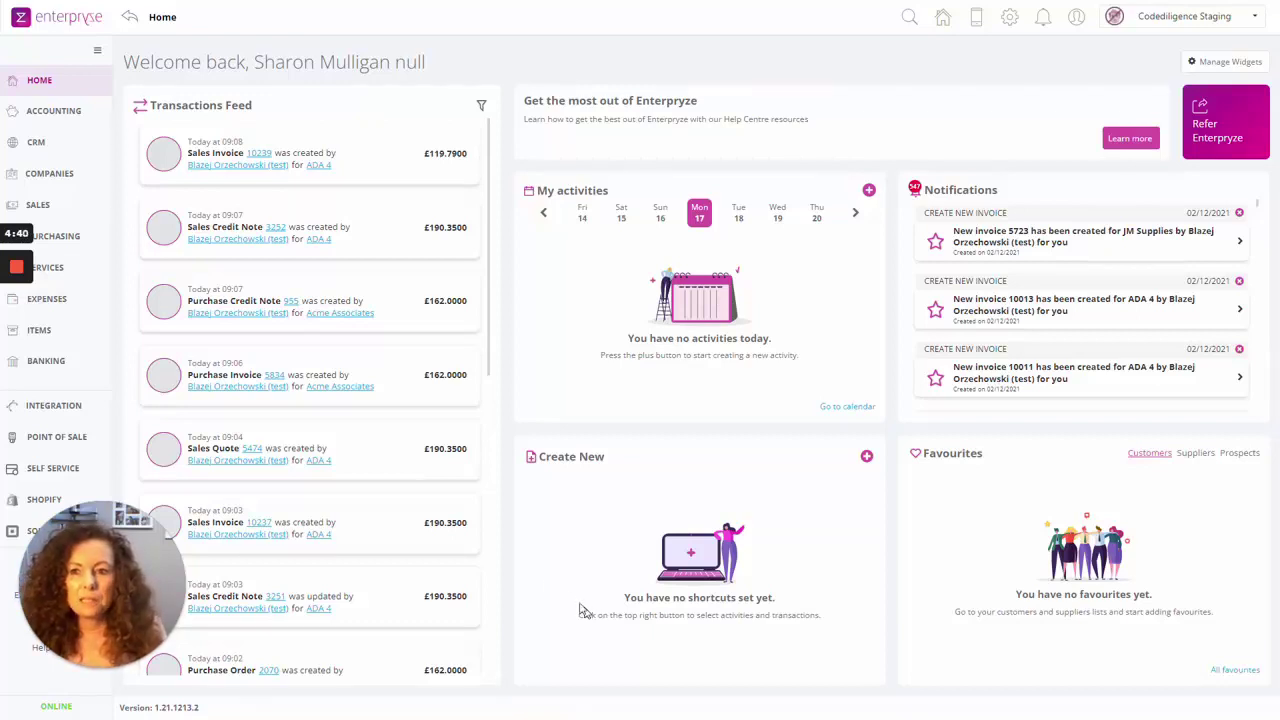
Step: Open the sales invoices list and show invoices of every status and from all users
{"action": "left_click", "coordinate": [47, 208]}
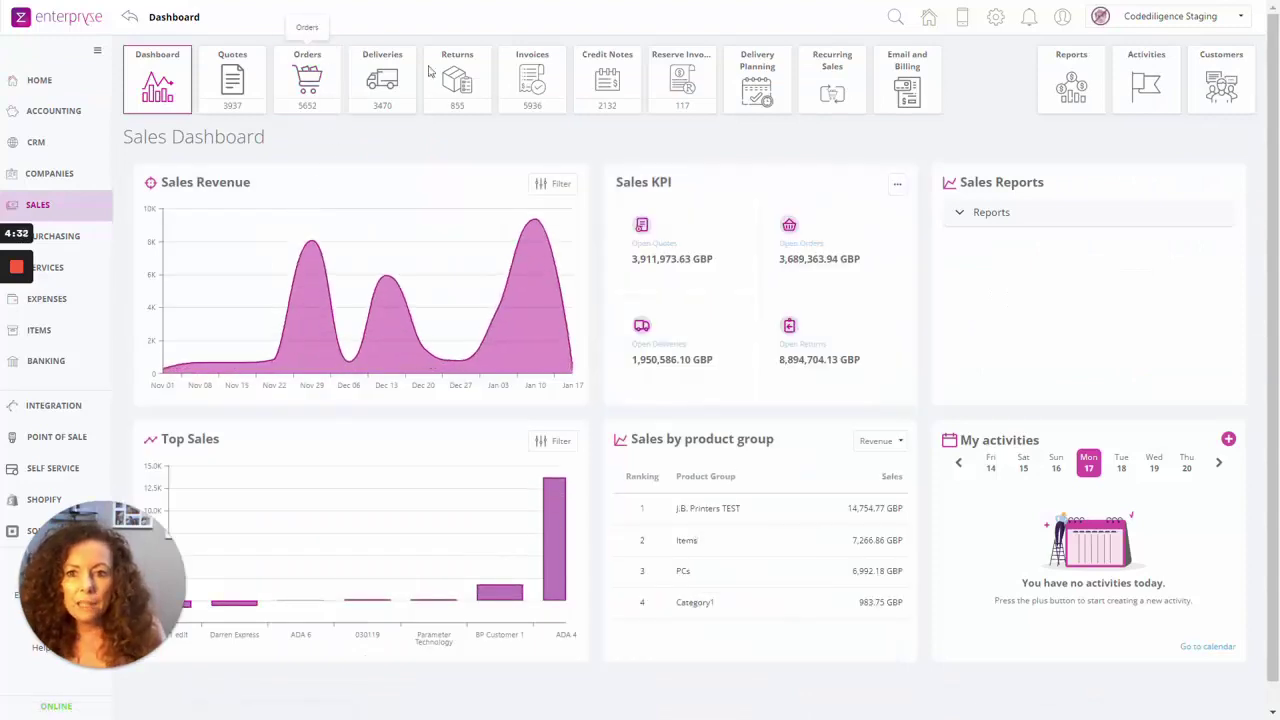
{"action": "left_click", "coordinate": [538, 89]}
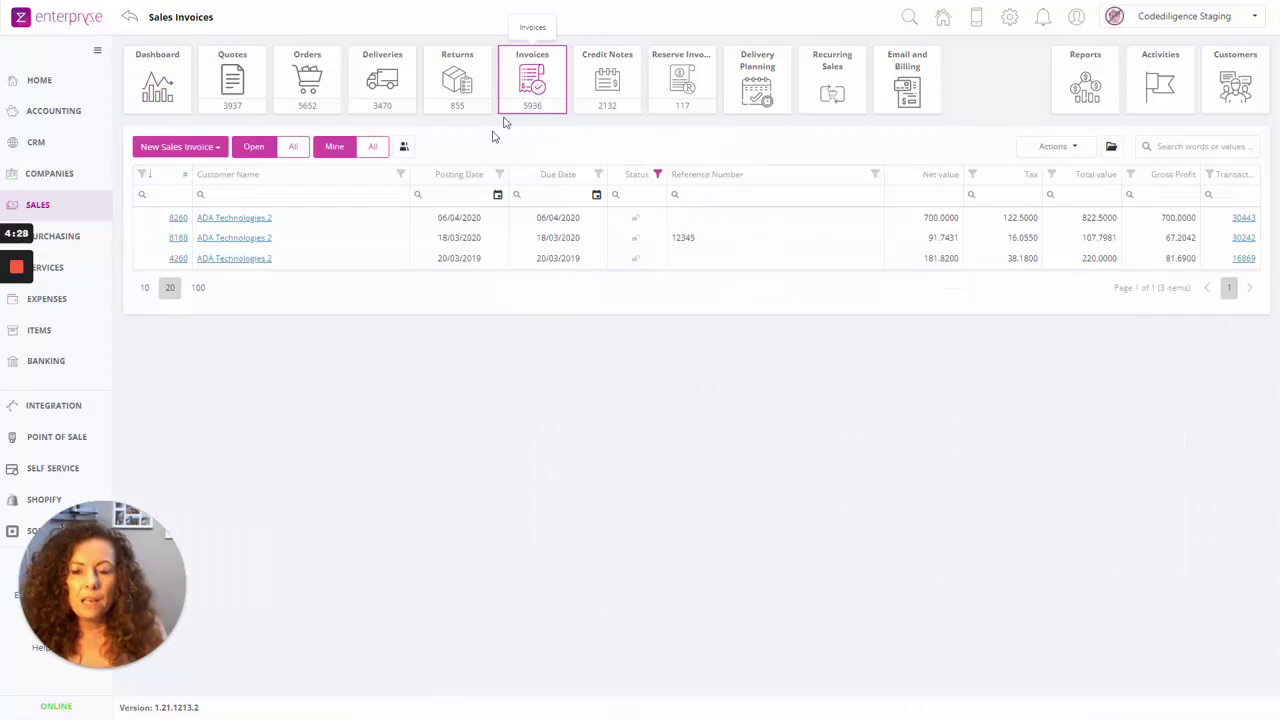
{"action": "left_click", "coordinate": [375, 148]}
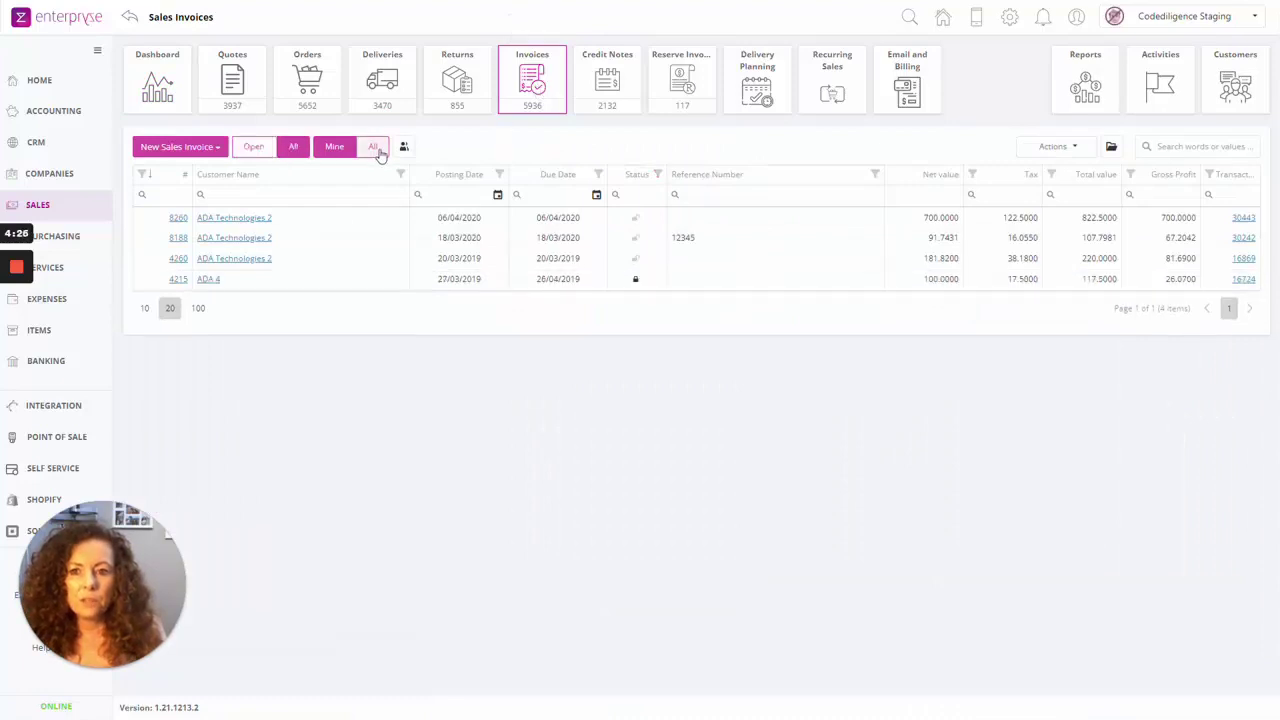
{"action": "left_click", "coordinate": [373, 147]}
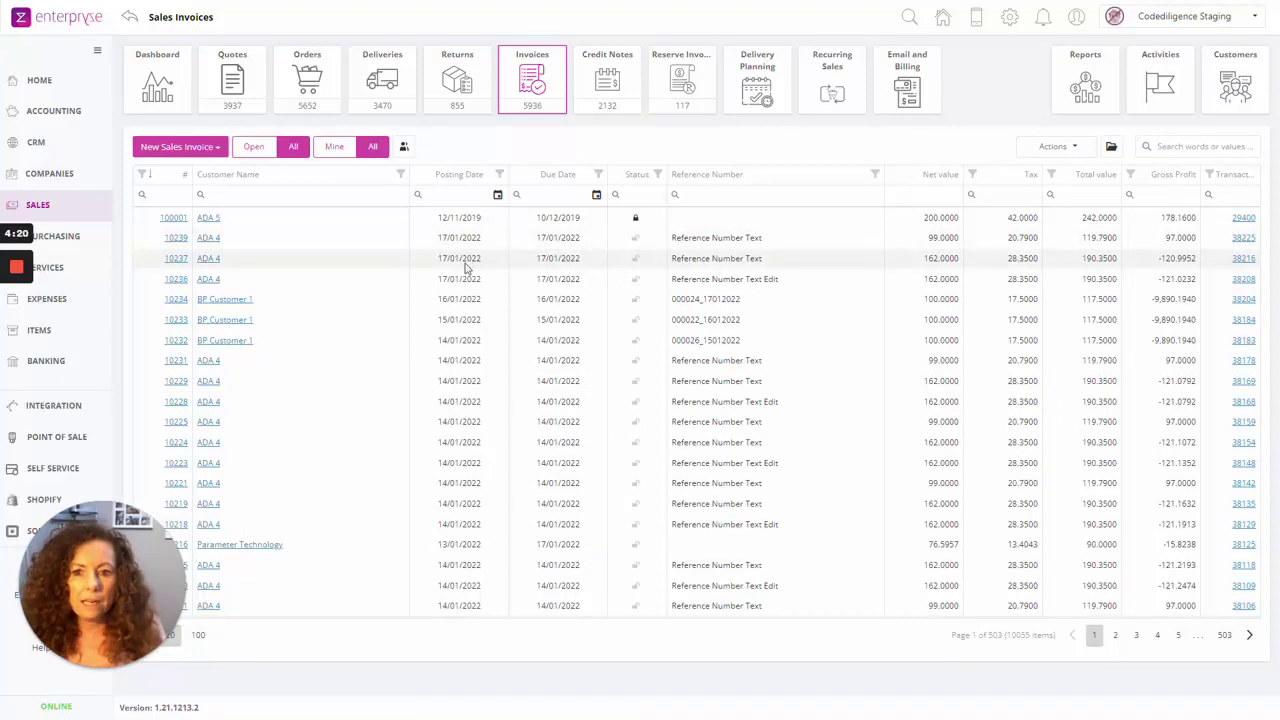
Step: View the copy options available for an ADA 4 invoice posted on 17/01/2022
{"action": "right_click", "coordinate": [437, 262]}
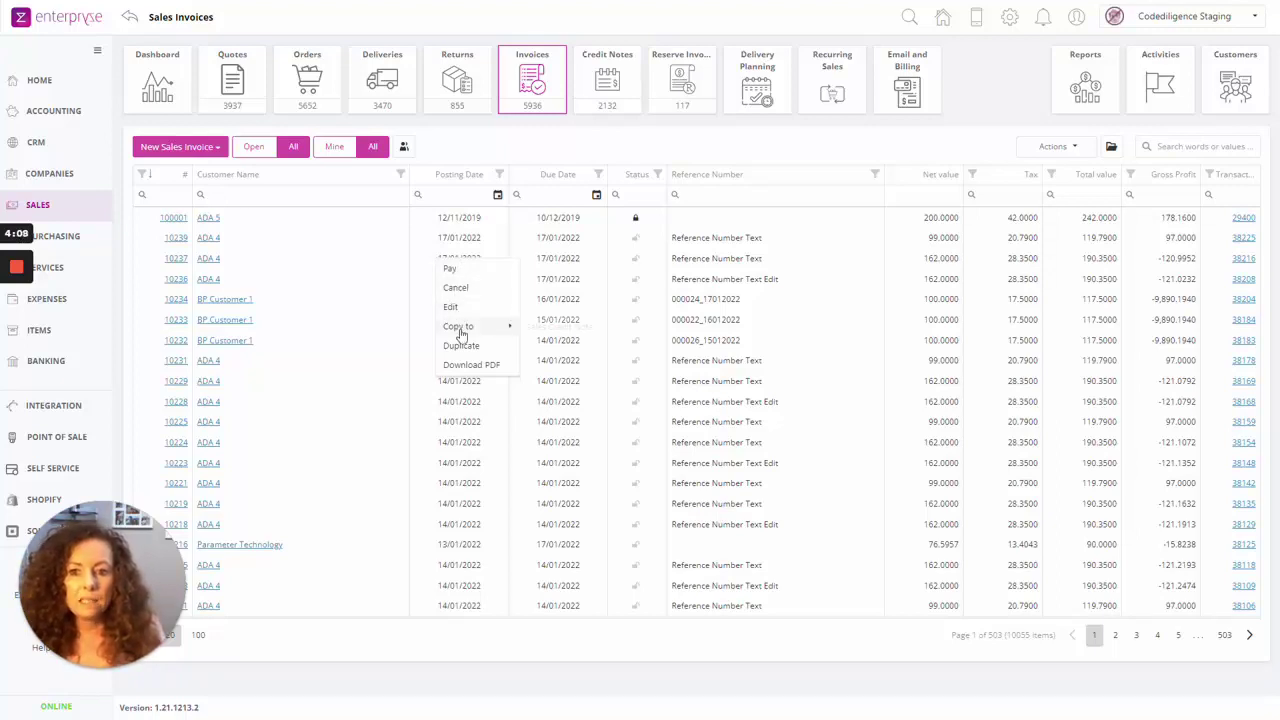
{"action": "mouse_move", "coordinate": [460, 330]}
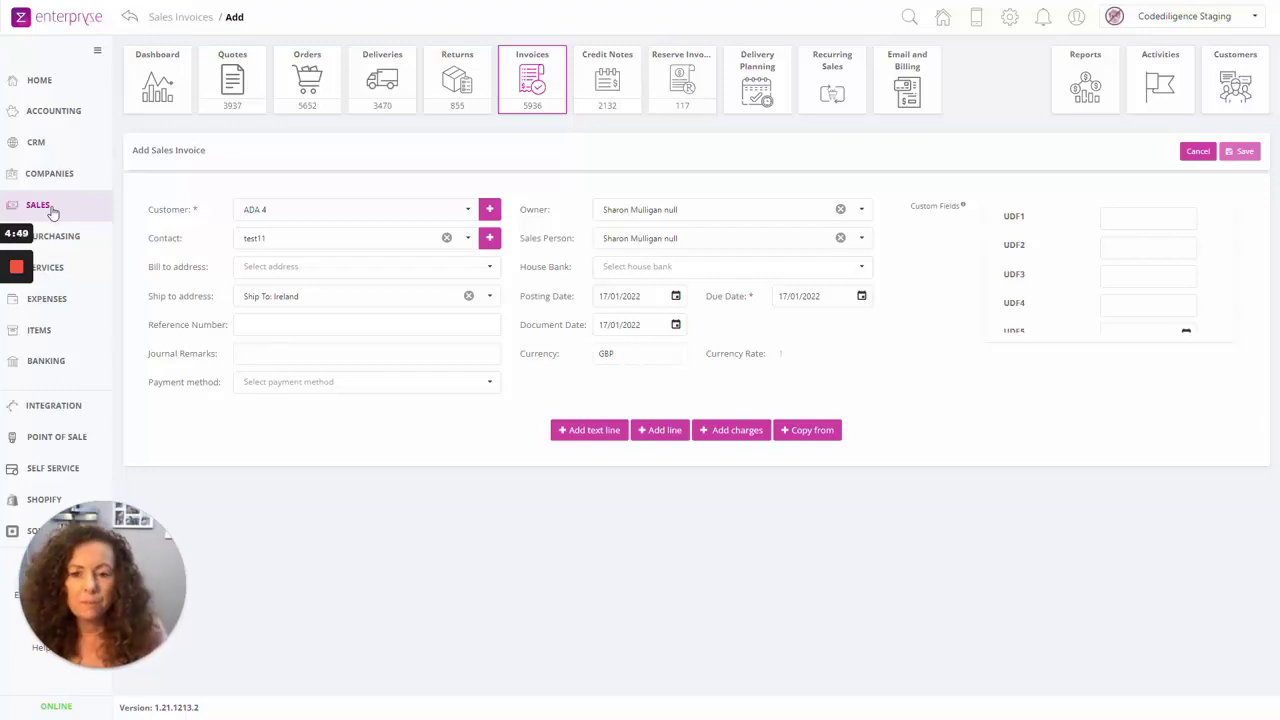
Step: Start a new item-type sales invoice for customer ADA 4
{"action": "left_click", "coordinate": [50, 215]}
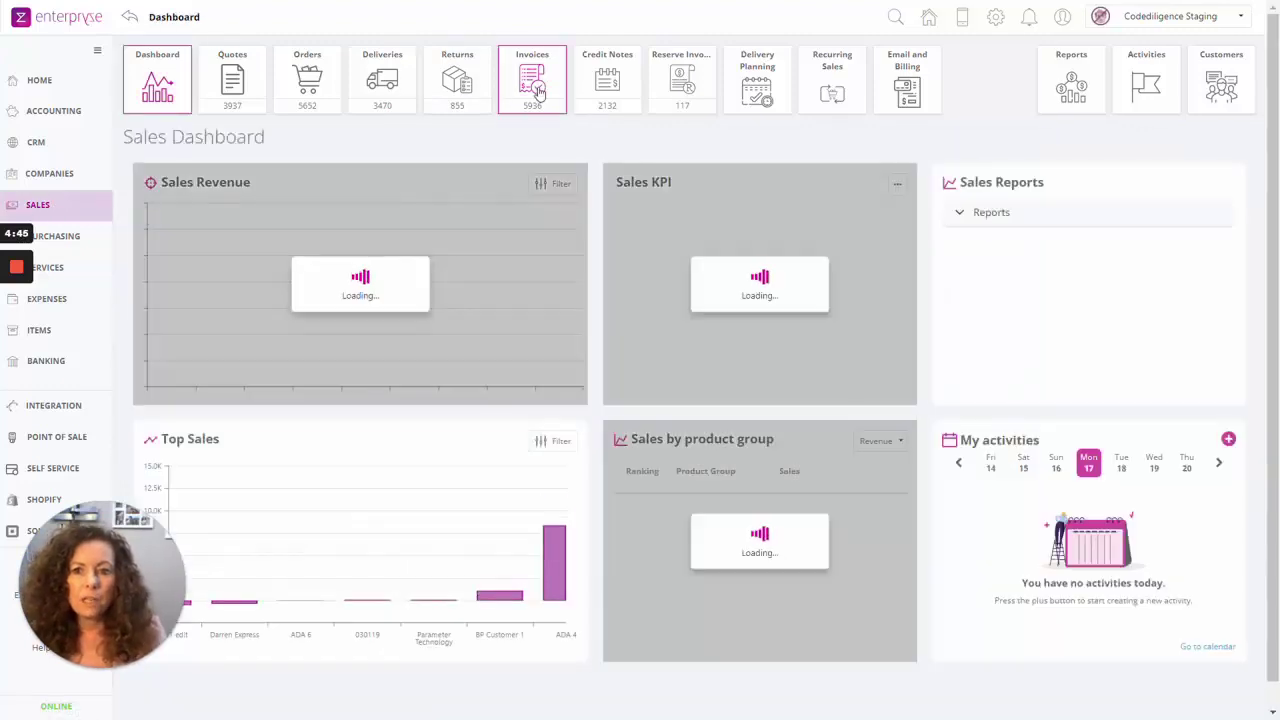
{"action": "left_click", "coordinate": [539, 92]}
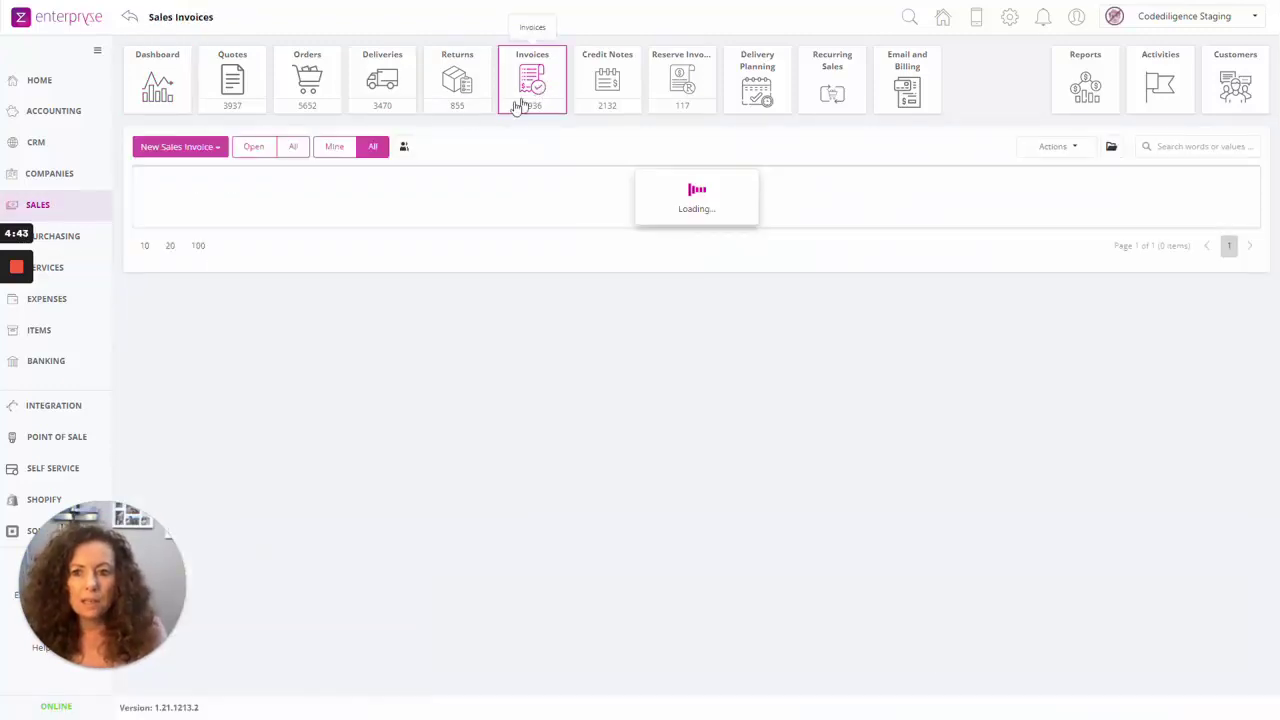
{"action": "left_click", "coordinate": [188, 148]}
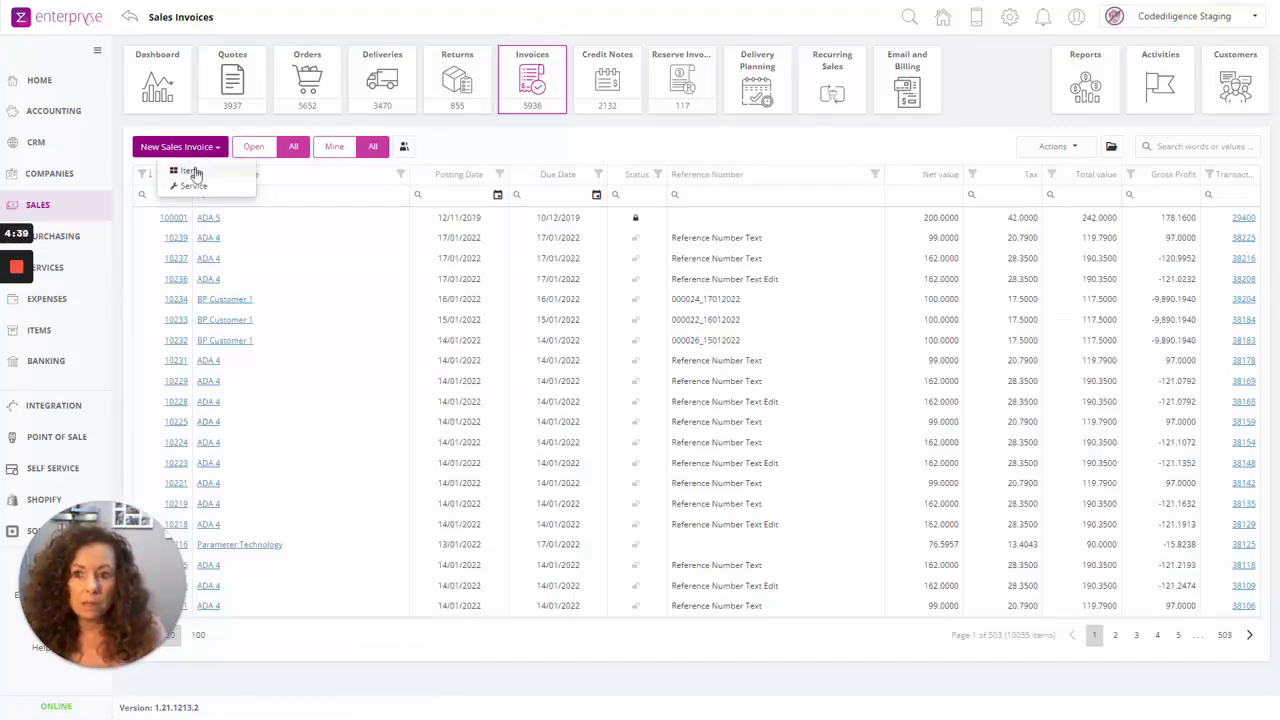
{"action": "left_click", "coordinate": [195, 170]}
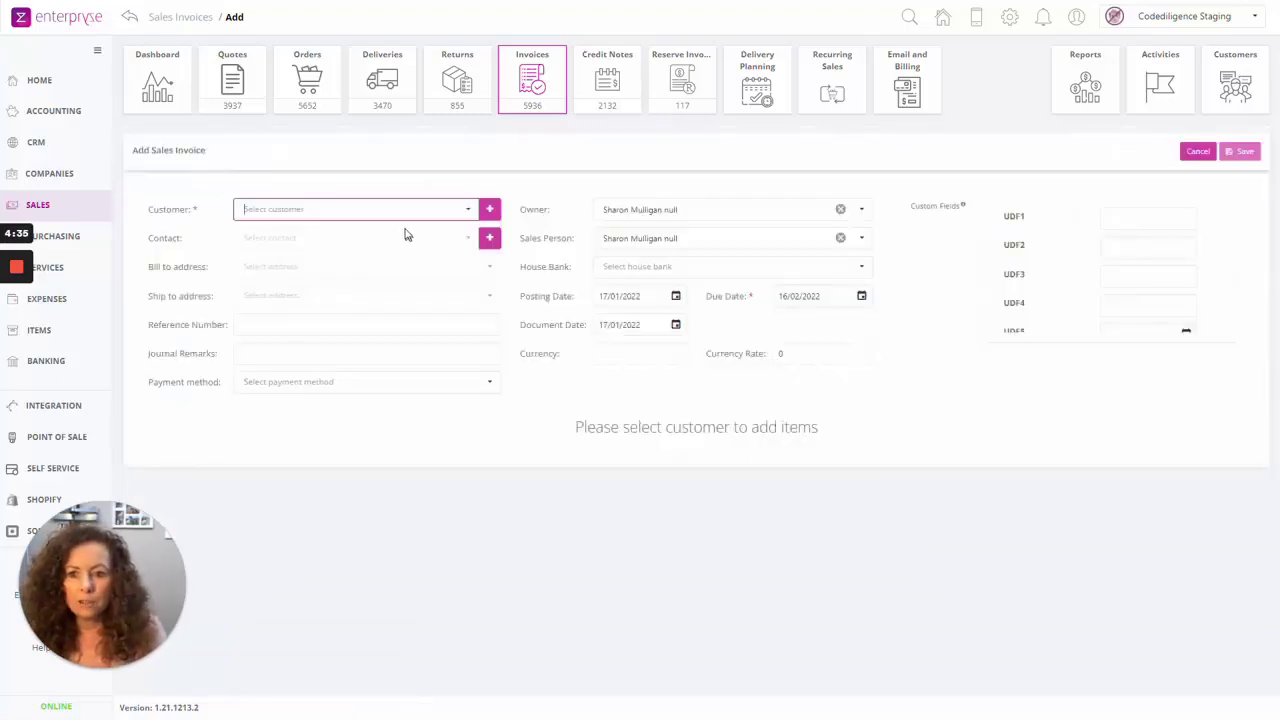
{"action": "type", "text": "ada"}
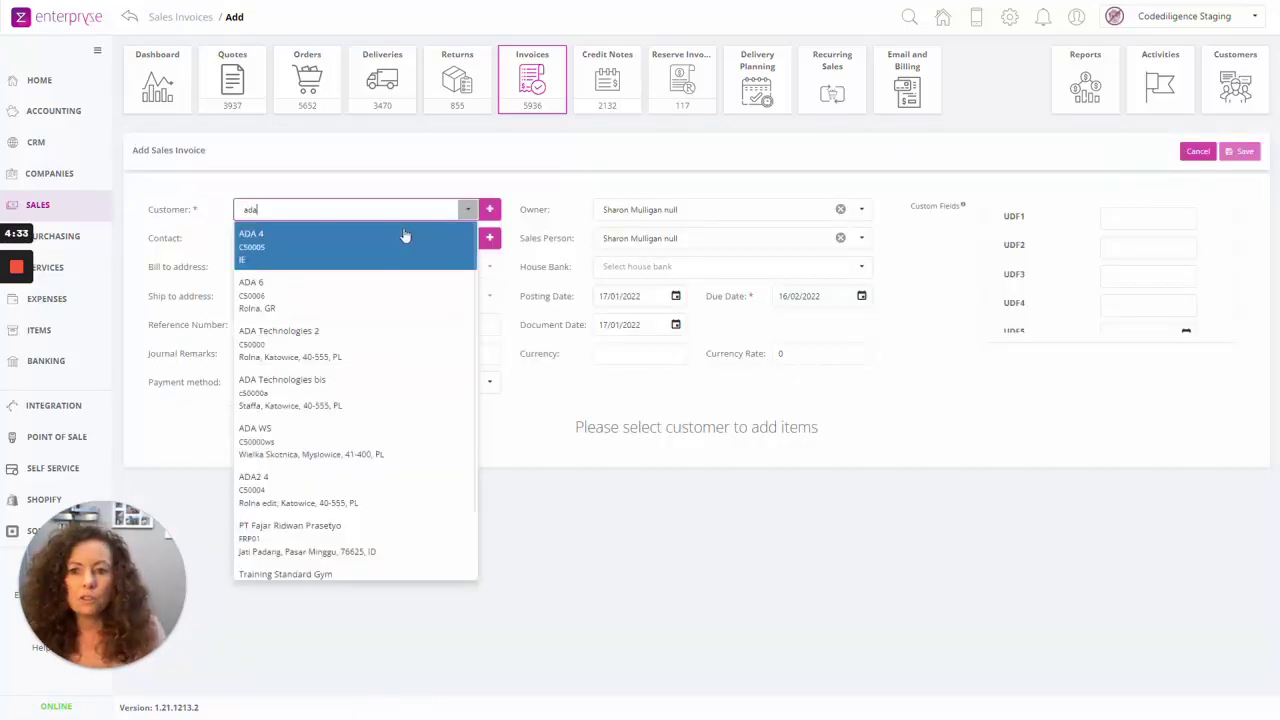
{"action": "left_click", "coordinate": [329, 241]}
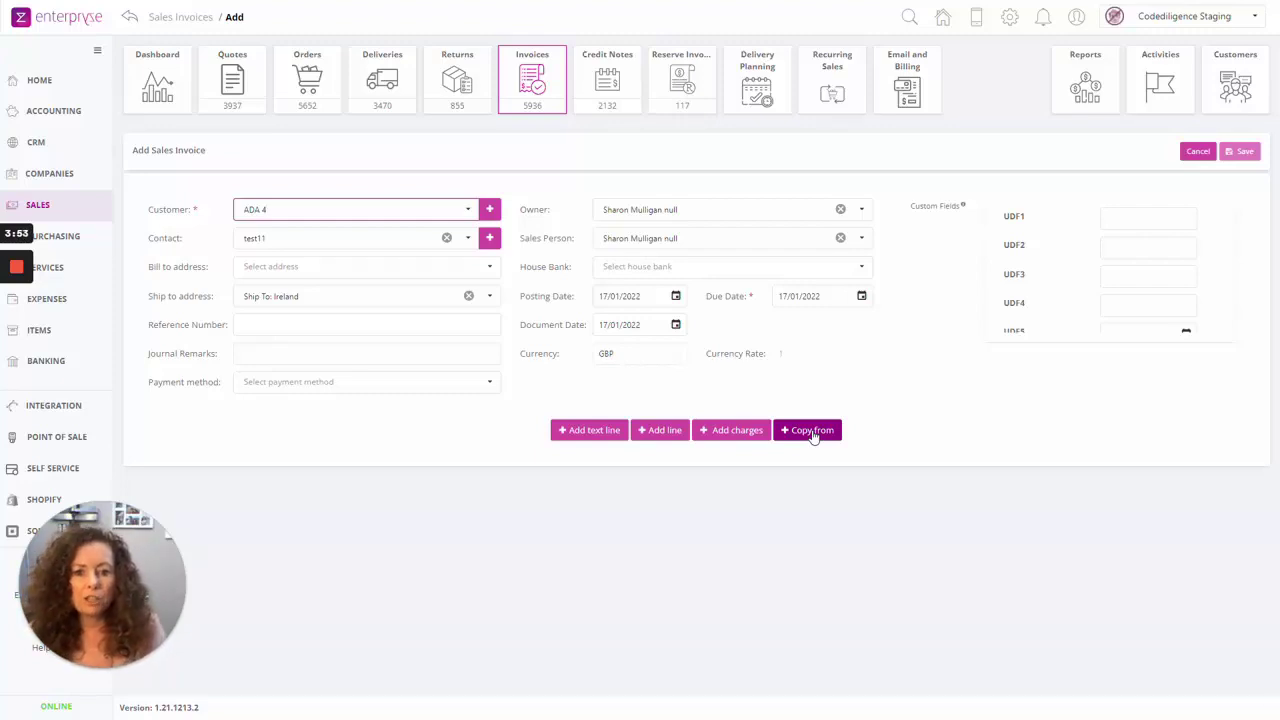
Step: Copy the A00002 lines from sales deliveries 5241, 5240, 5220, 5219 and 5218 into the new invoice
{"action": "left_click", "coordinate": [813, 433]}
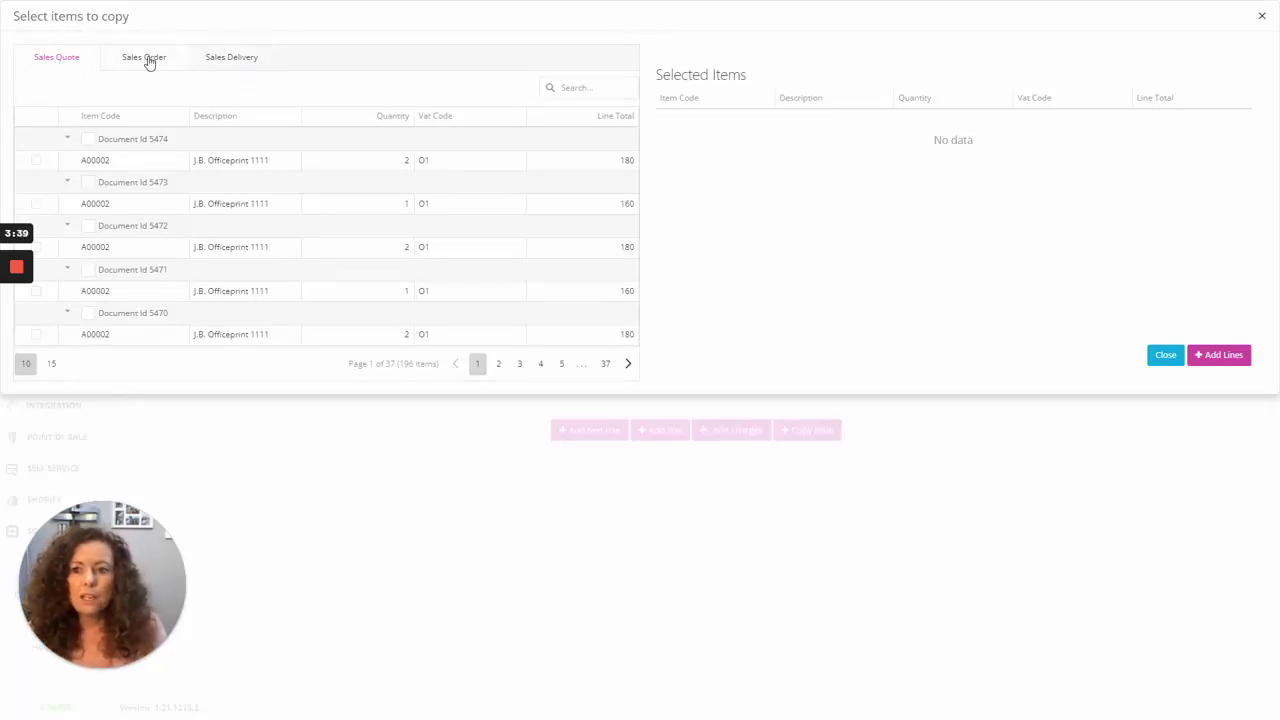
{"action": "left_click", "coordinate": [216, 68]}
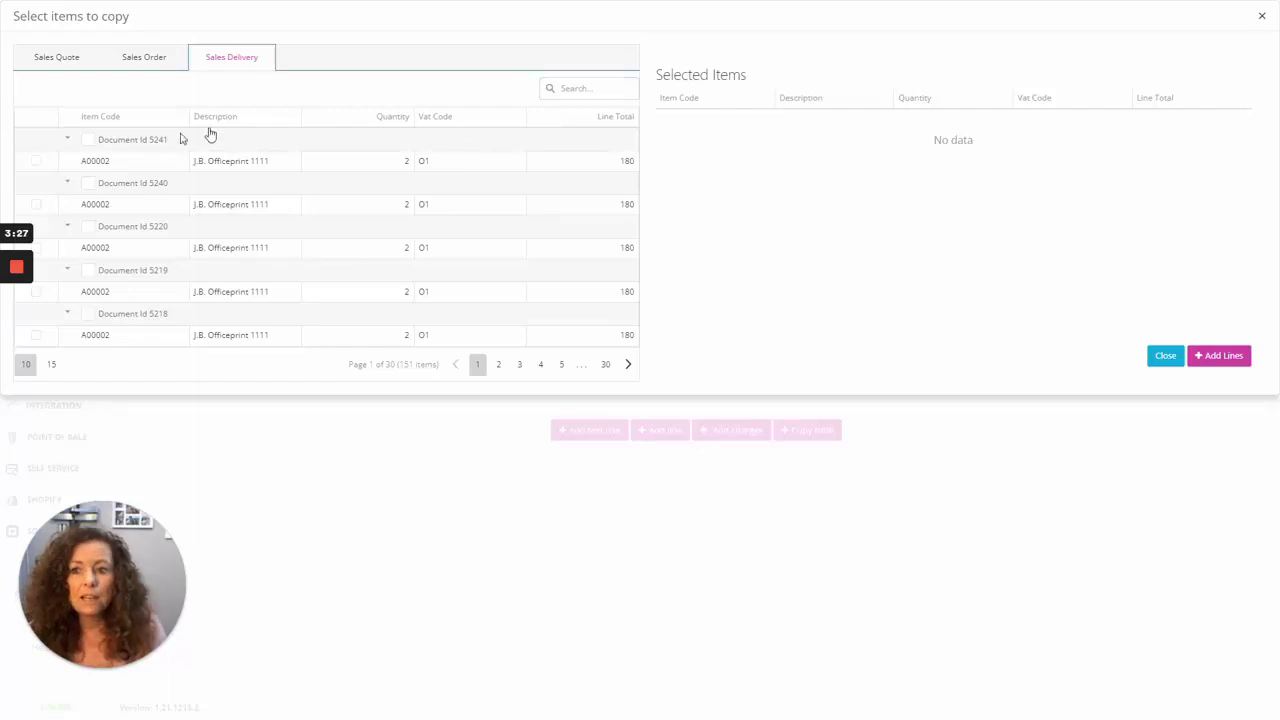
{"action": "left_click", "coordinate": [36, 162]}
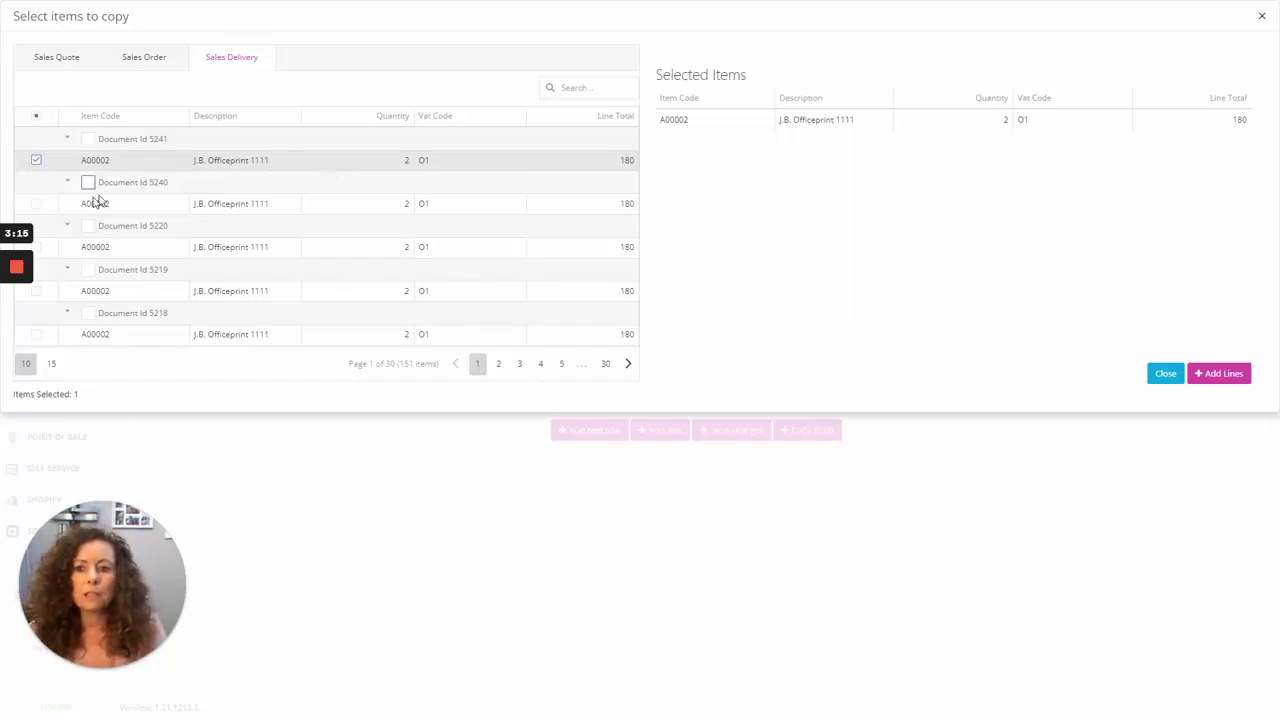
{"action": "left_click", "coordinate": [36, 205]}
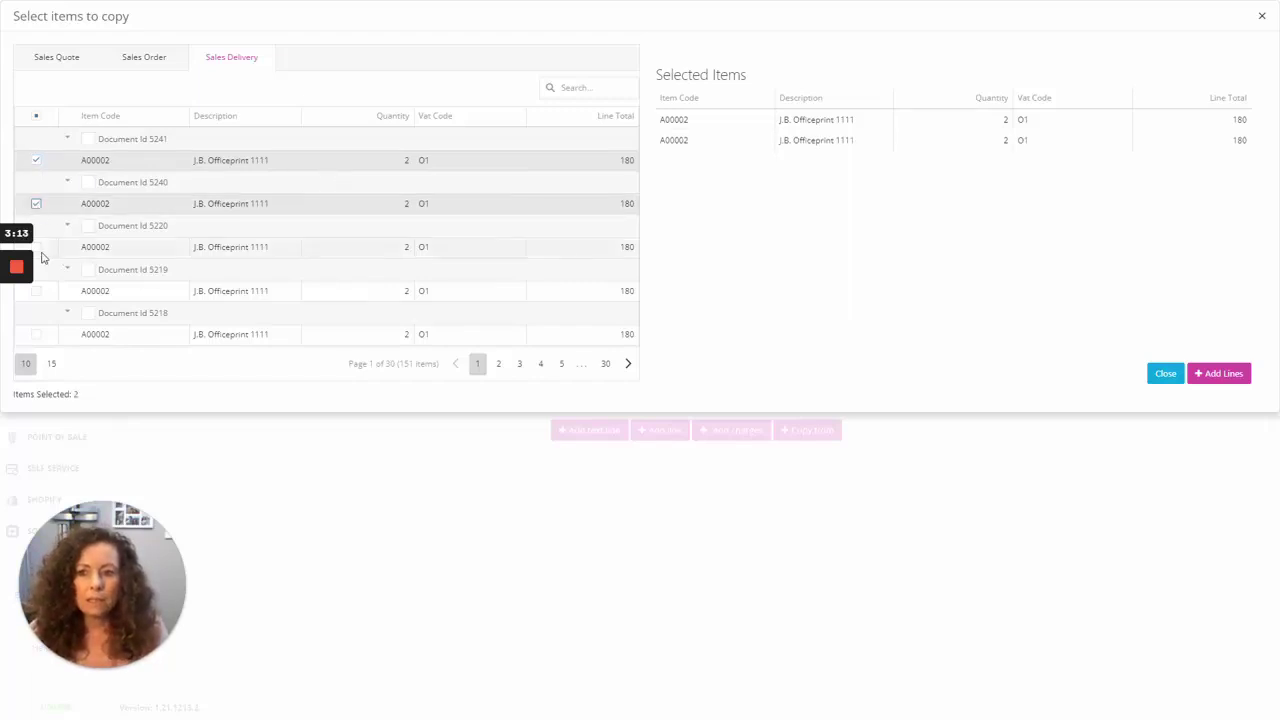
{"action": "left_click", "coordinate": [36, 248]}
{"action": "left_click", "coordinate": [36, 292]}
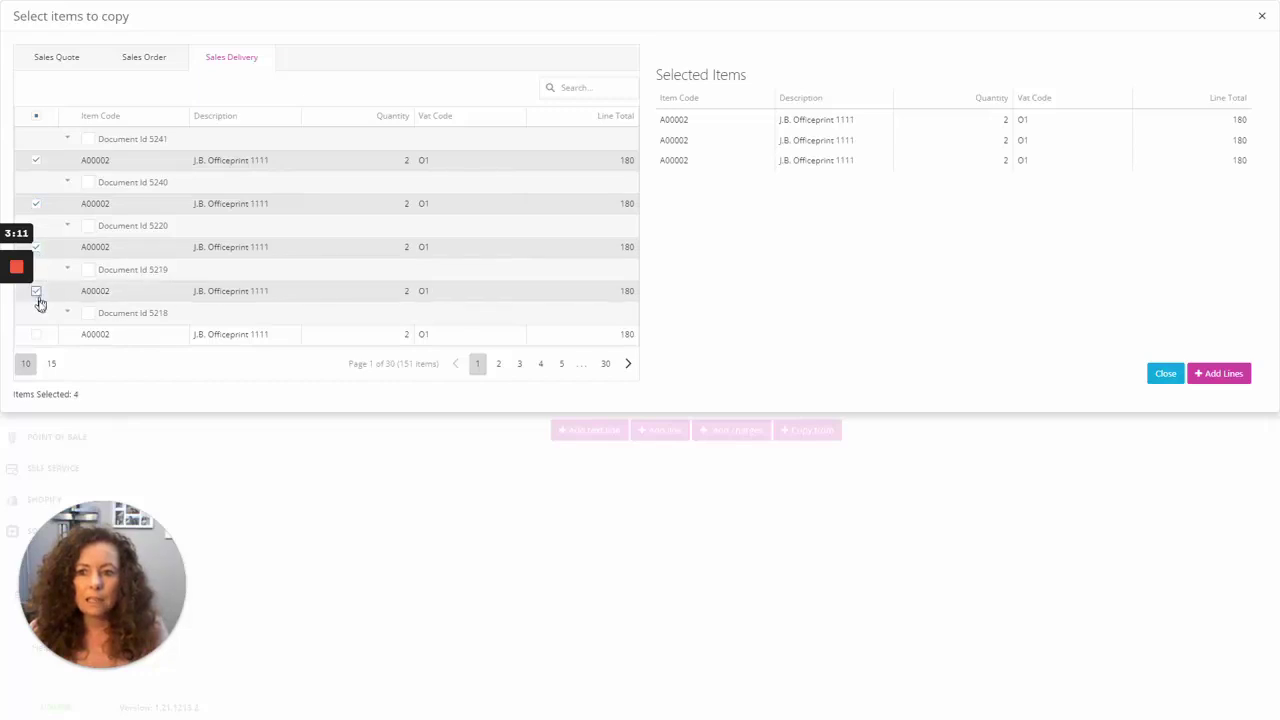
{"action": "left_click", "coordinate": [36, 335]}
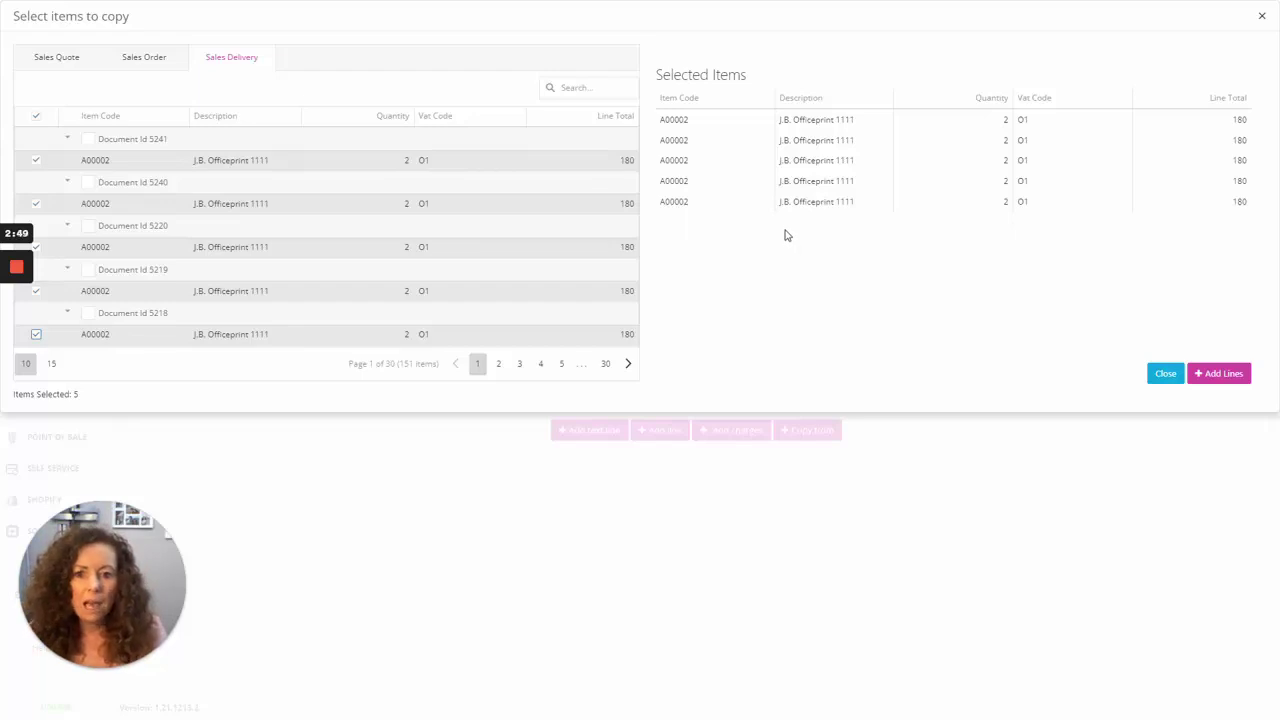
{"action": "left_click", "coordinate": [1220, 376]}
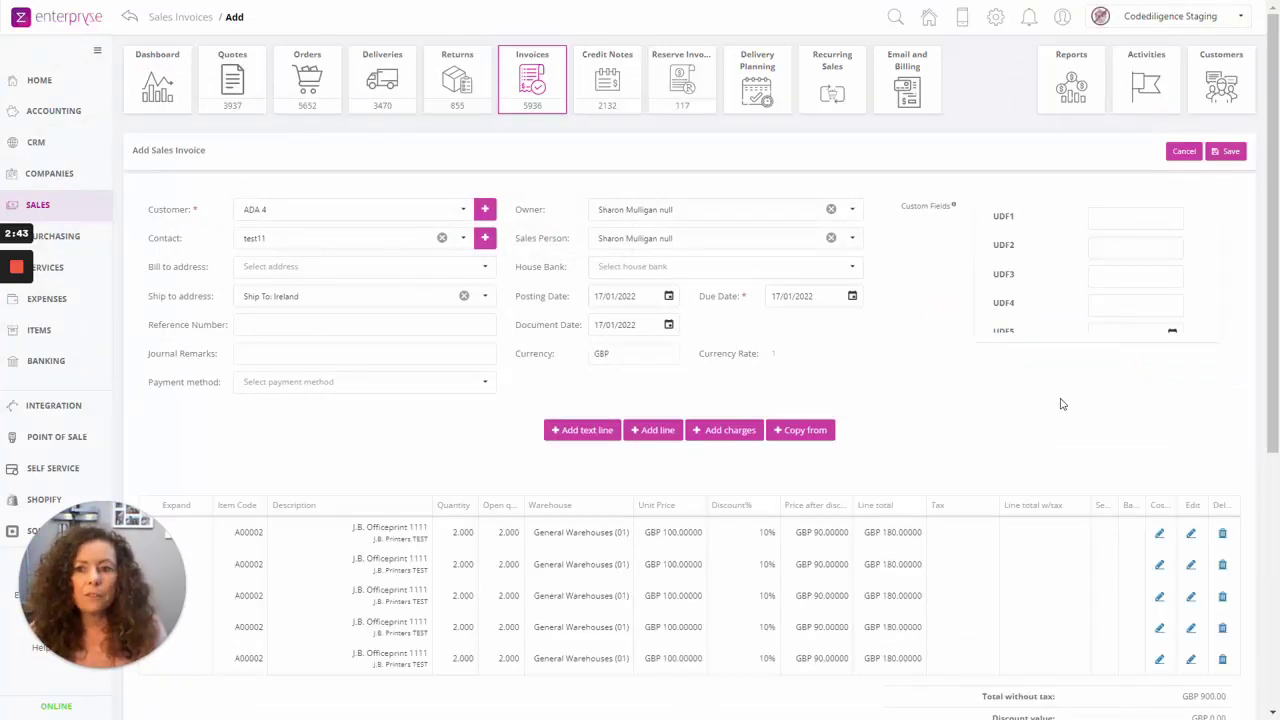
{"action": "scroll", "coordinate": [1062, 404], "scroll_direction": "down", "scroll_amount": 2}
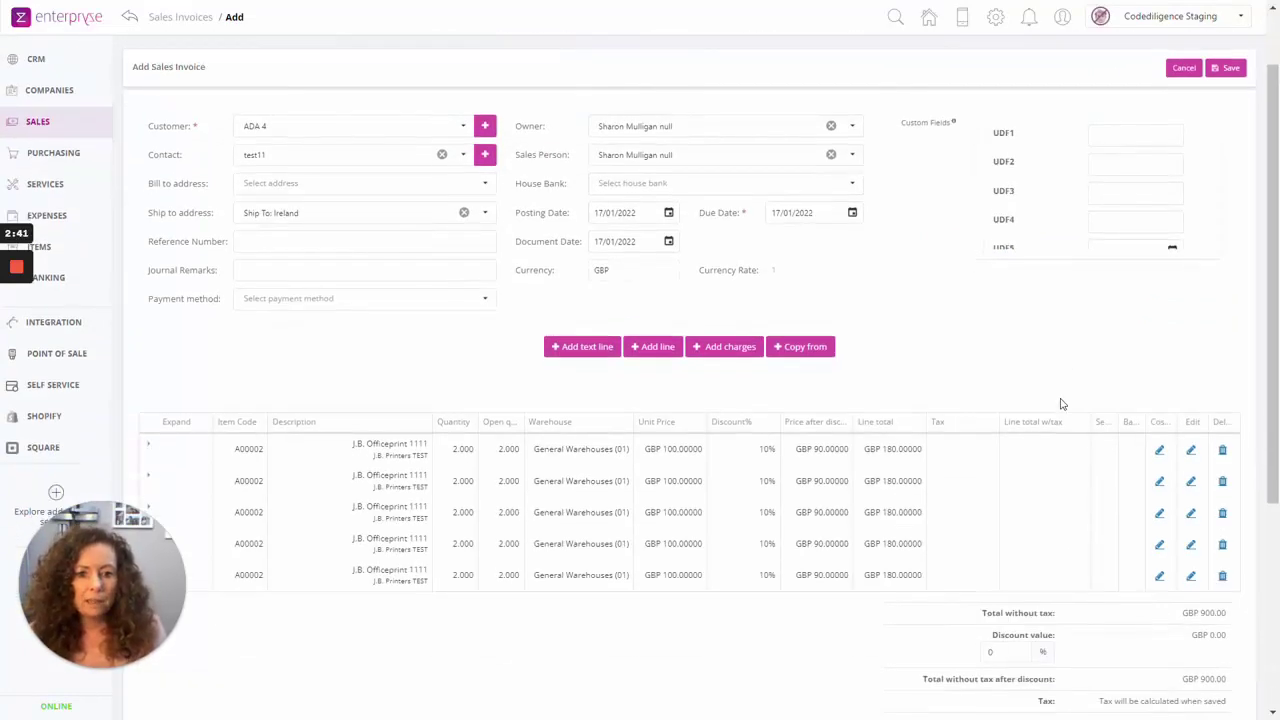
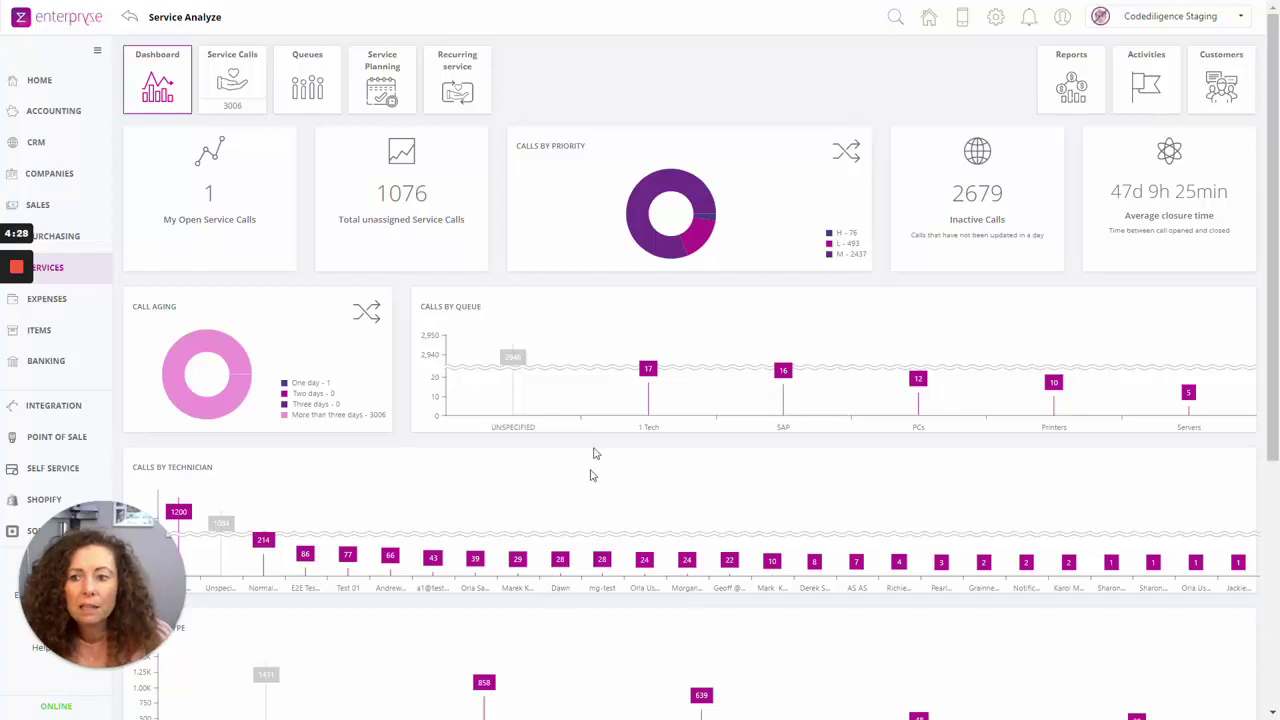
Step: Start a new service call of BP type Supplier with Acme Associates as the business partner
{"action": "left_click", "coordinate": [250, 84]}
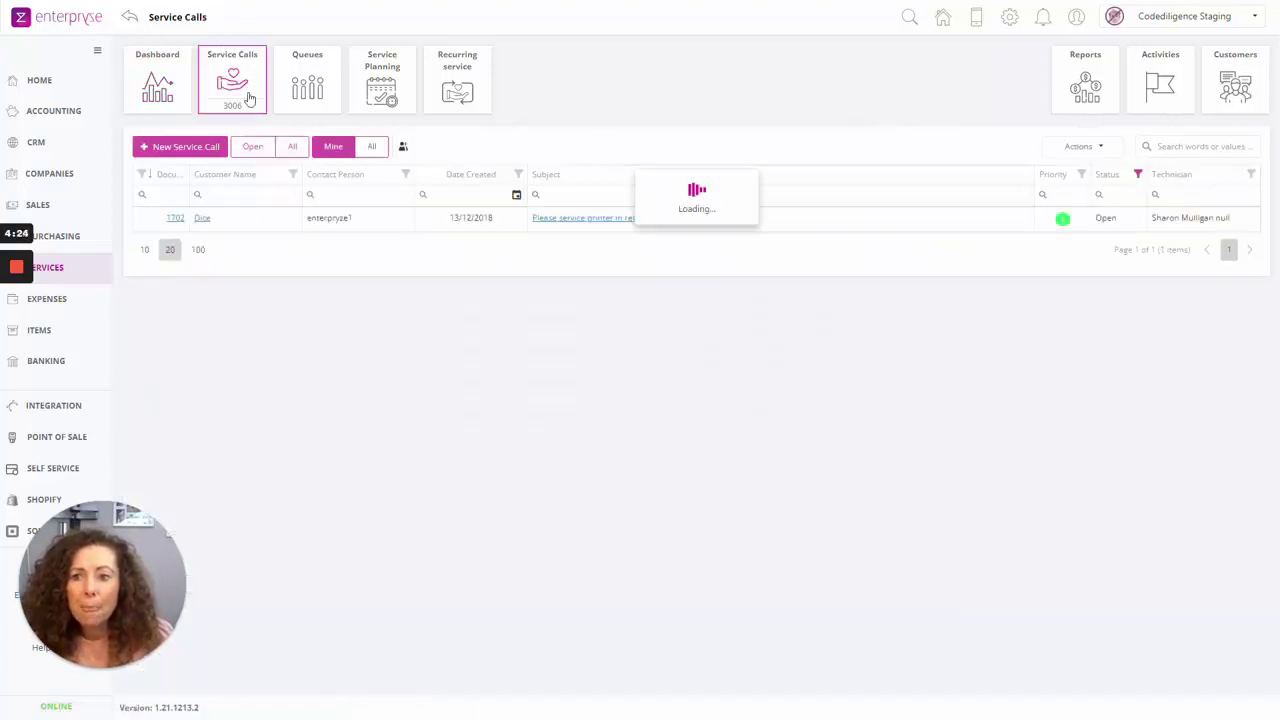
{"action": "left_click", "coordinate": [190, 150]}
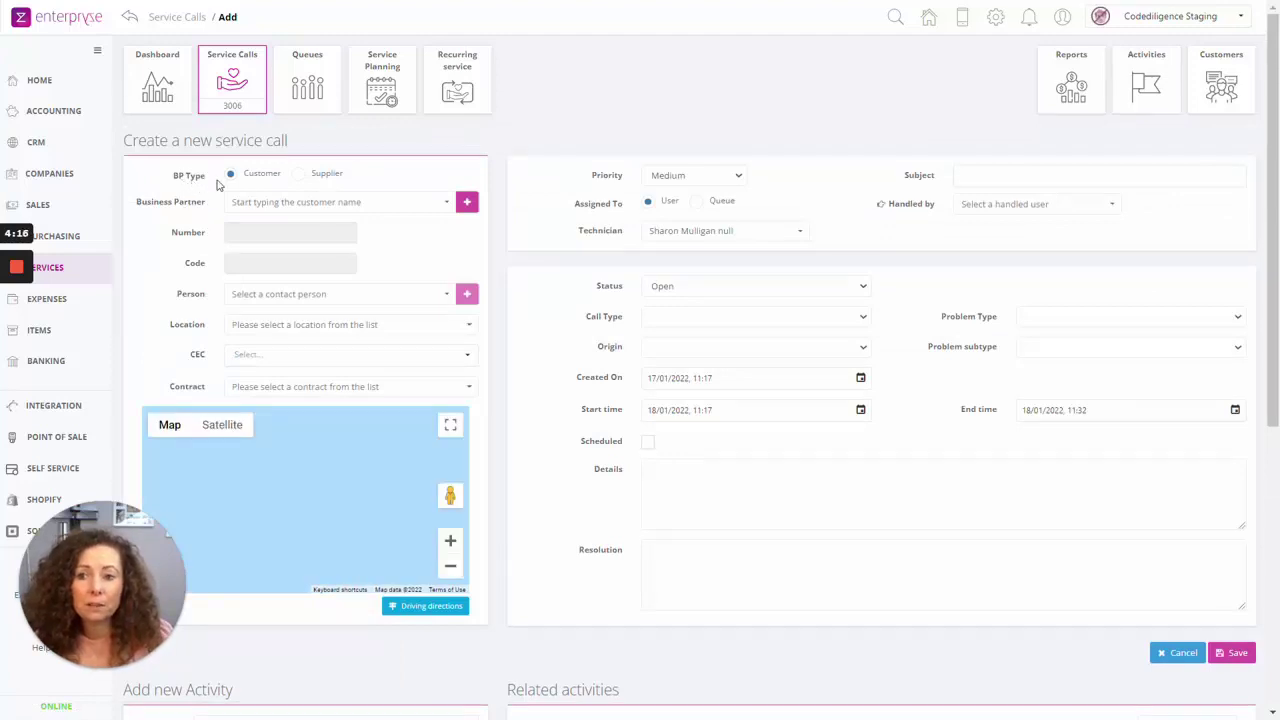
{"action": "left_click", "coordinate": [305, 184]}
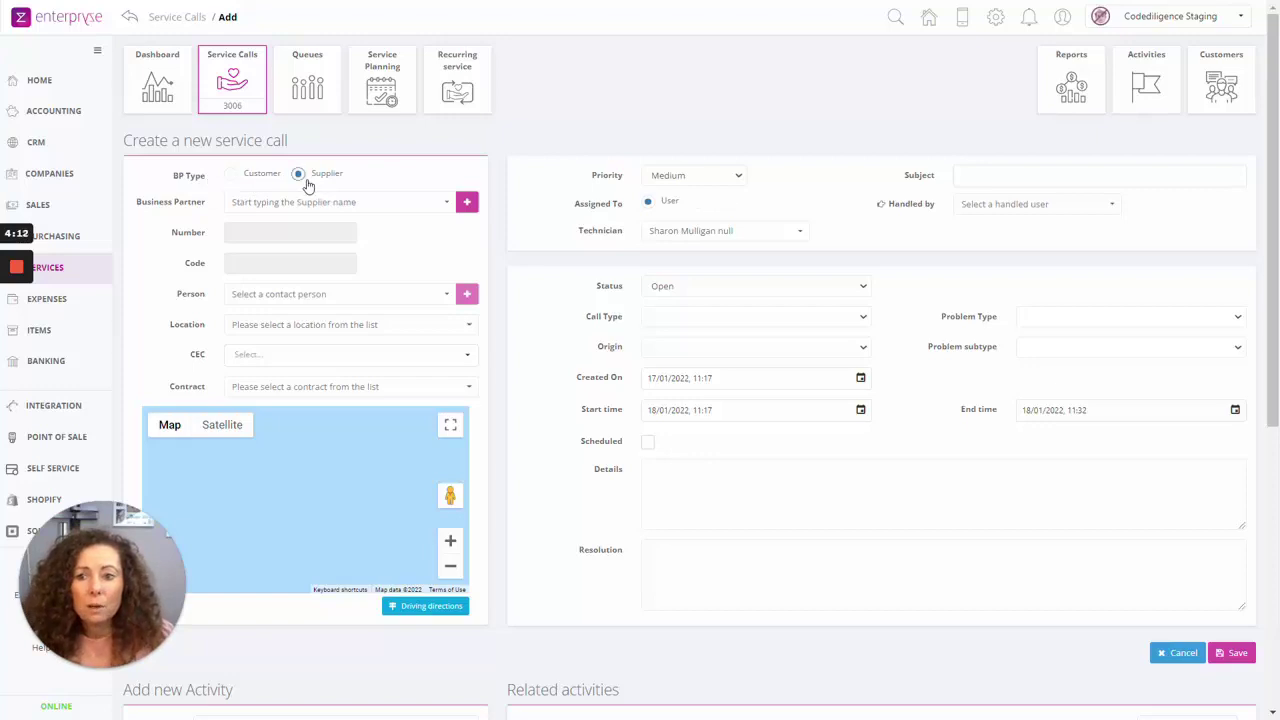
{"action": "left_click", "coordinate": [438, 209]}
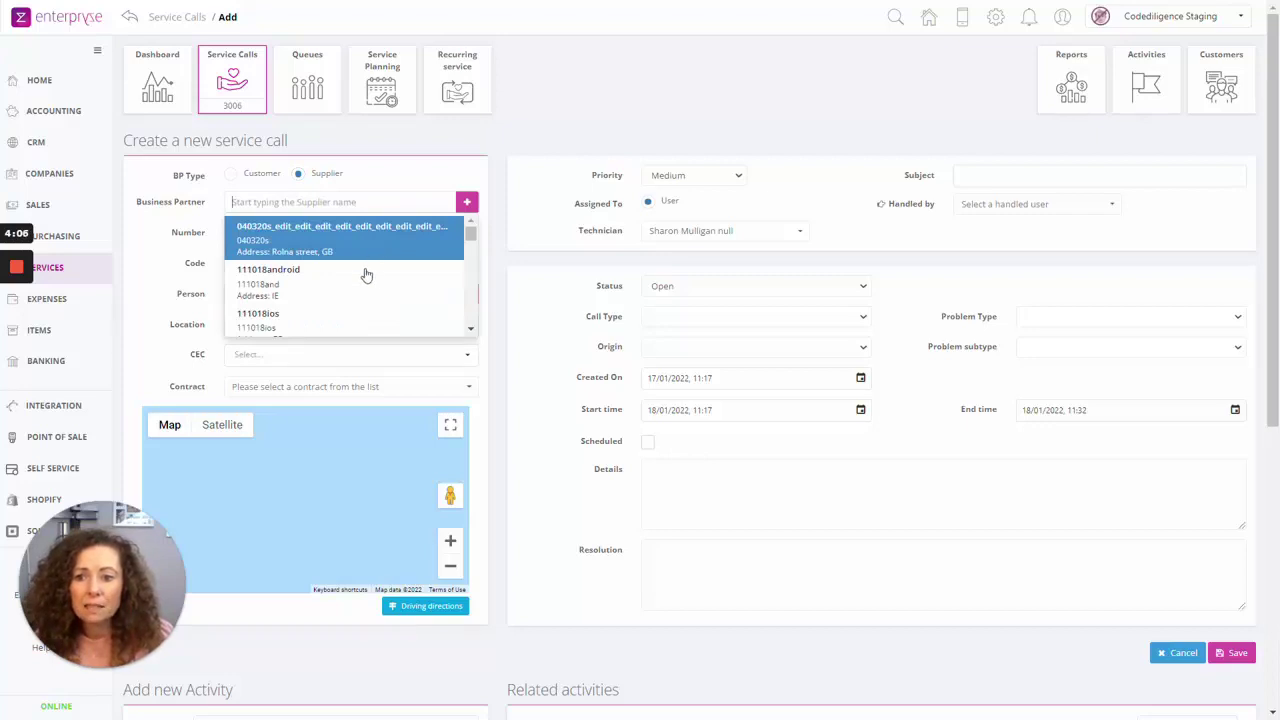
{"action": "scroll", "coordinate": [366, 274], "scroll_direction": "down", "scroll_amount": 3}
{"action": "scroll", "coordinate": [366, 274], "scroll_direction": "down", "scroll_amount": 3}
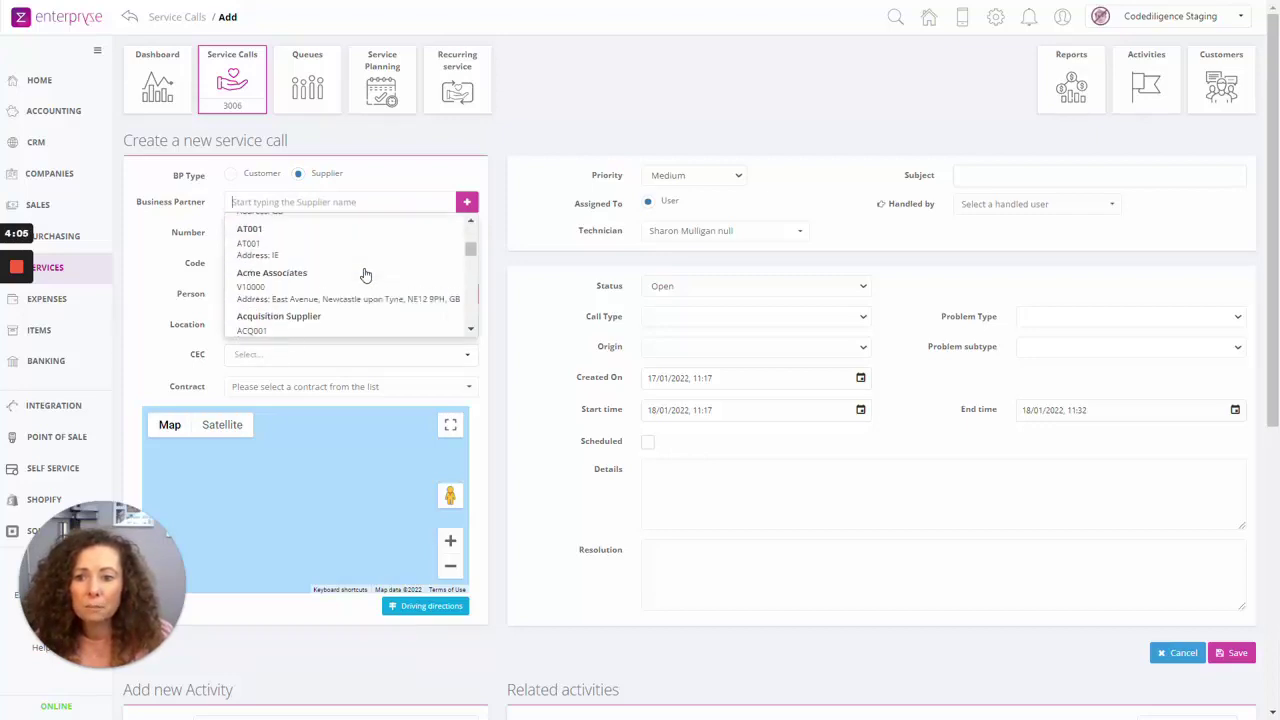
{"action": "left_click", "coordinate": [305, 276]}
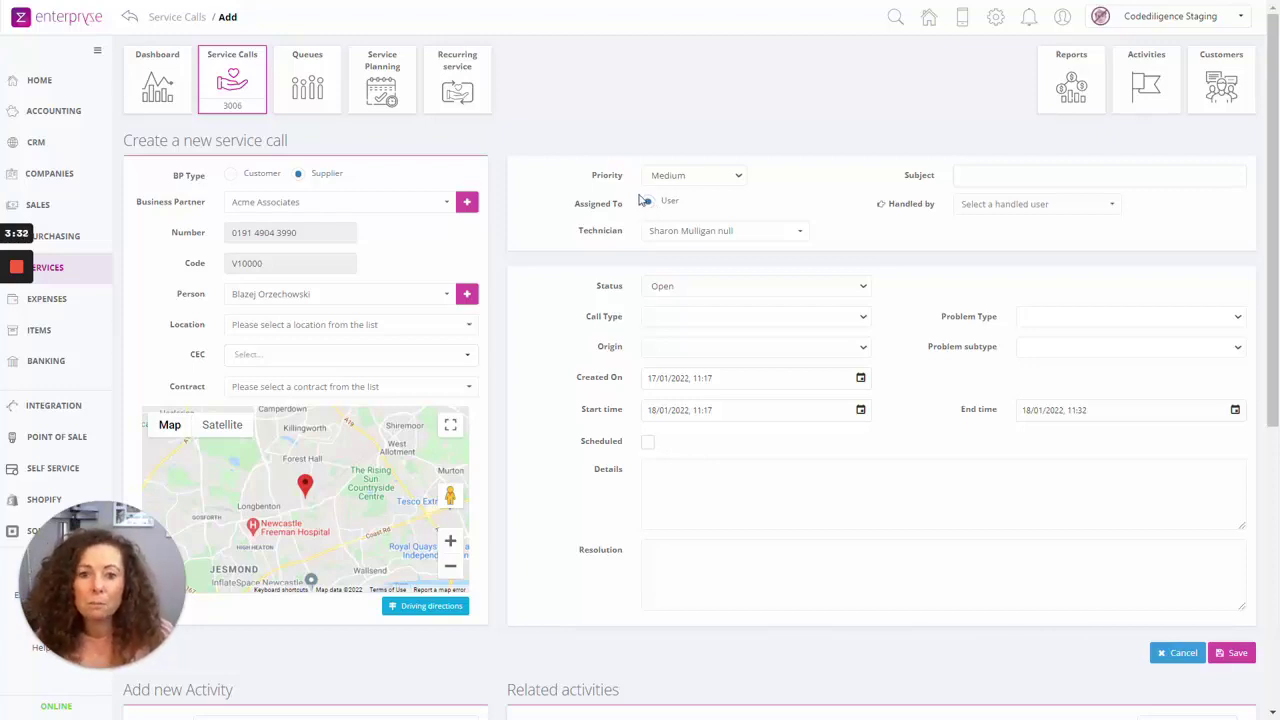
Step: Enter the subject "Supplier Service call" and details "Repair", and save the service call without emailing it
{"action": "left_click", "coordinate": [1000, 170]}
{"action": "type", "text": "Sup"}
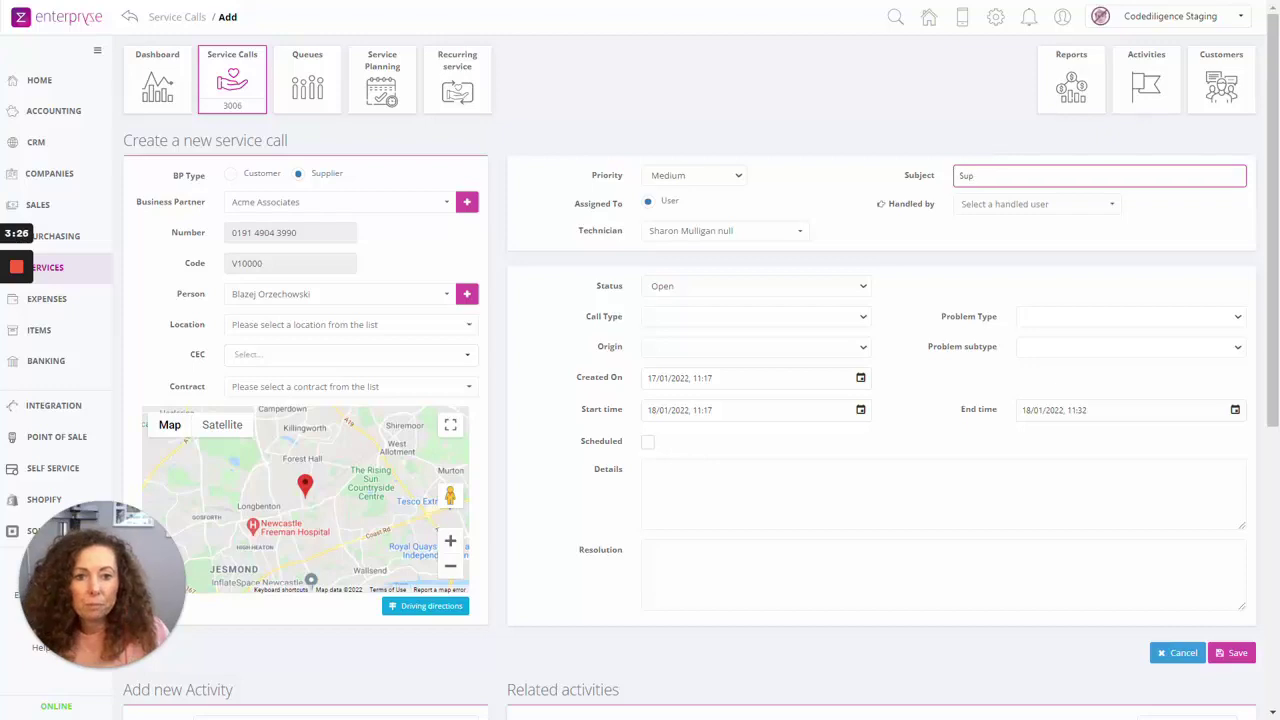
{"action": "type", "text": "plier"}
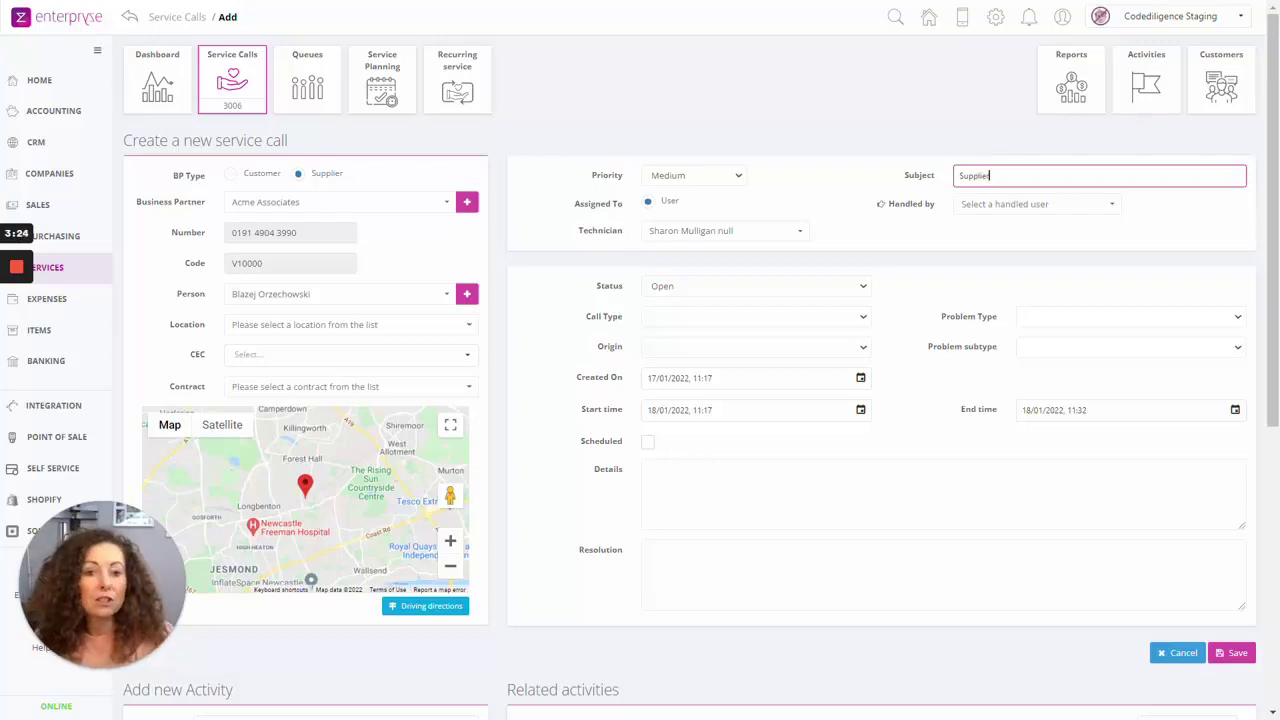
{"action": "type", "text": " Service call"}
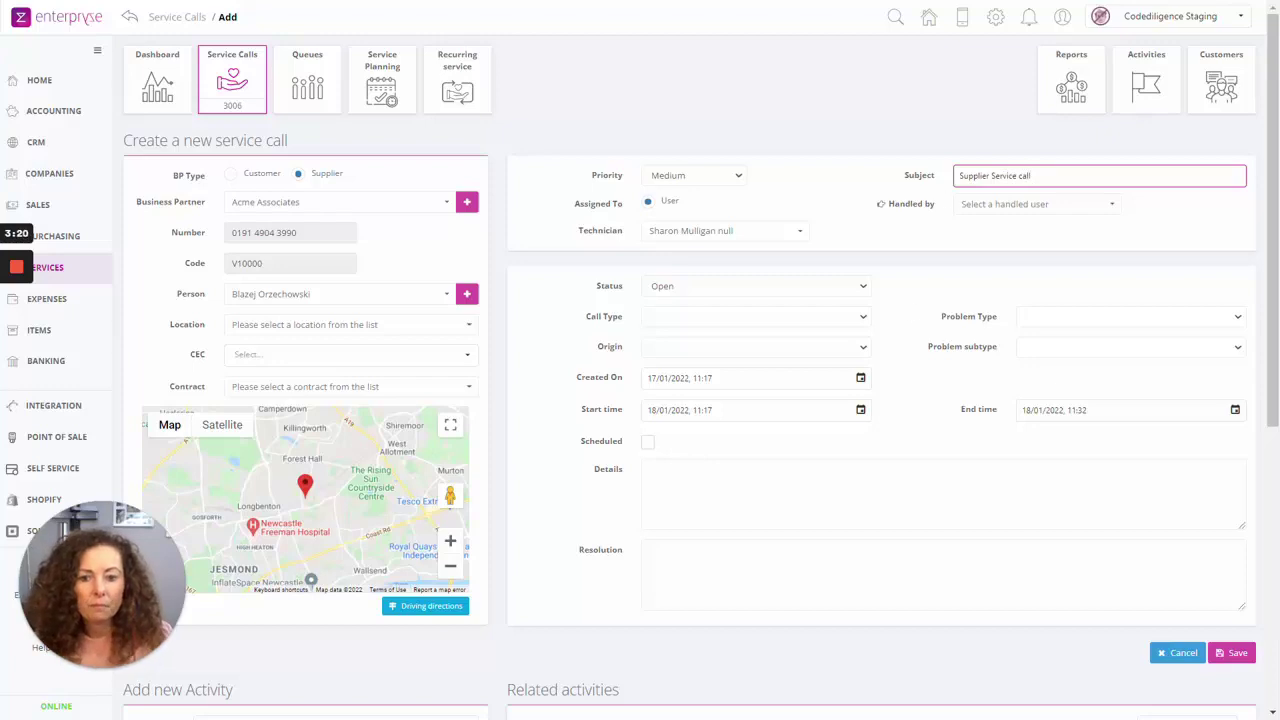
{"action": "left_click", "coordinate": [700, 490]}
{"action": "type", "text": "Repair"}
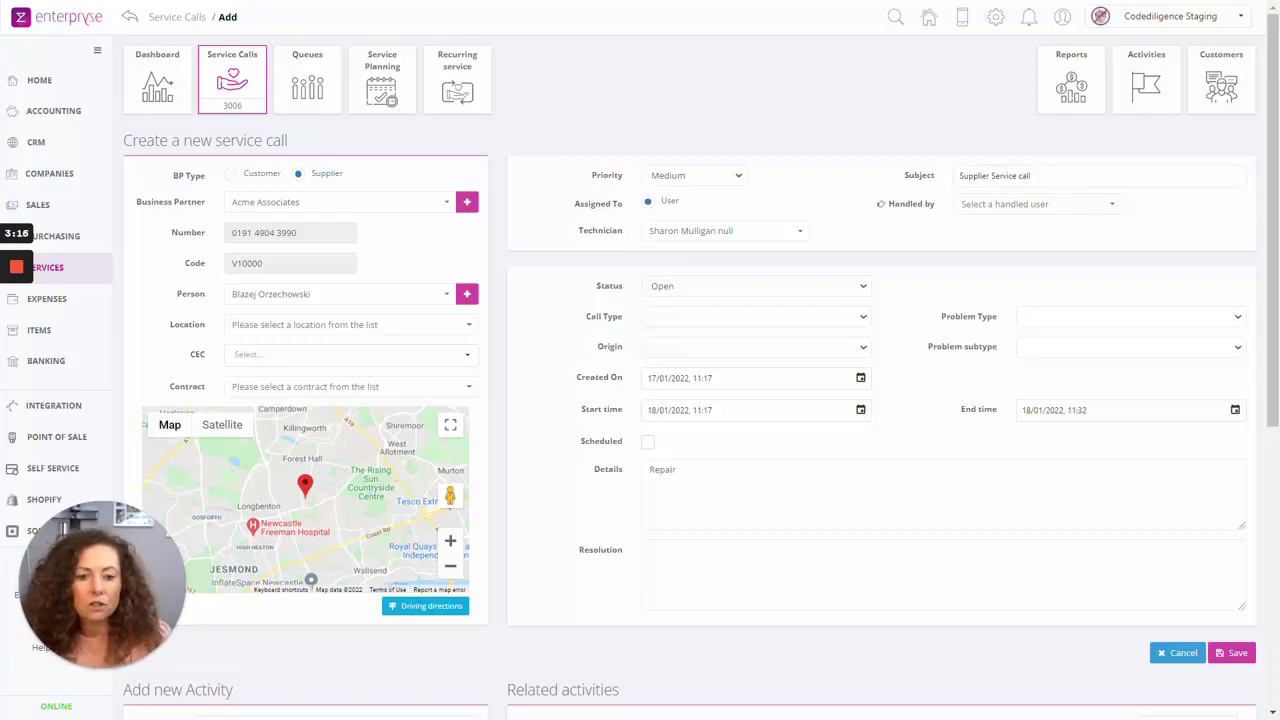
{"action": "left_click", "coordinate": [1225, 652]}
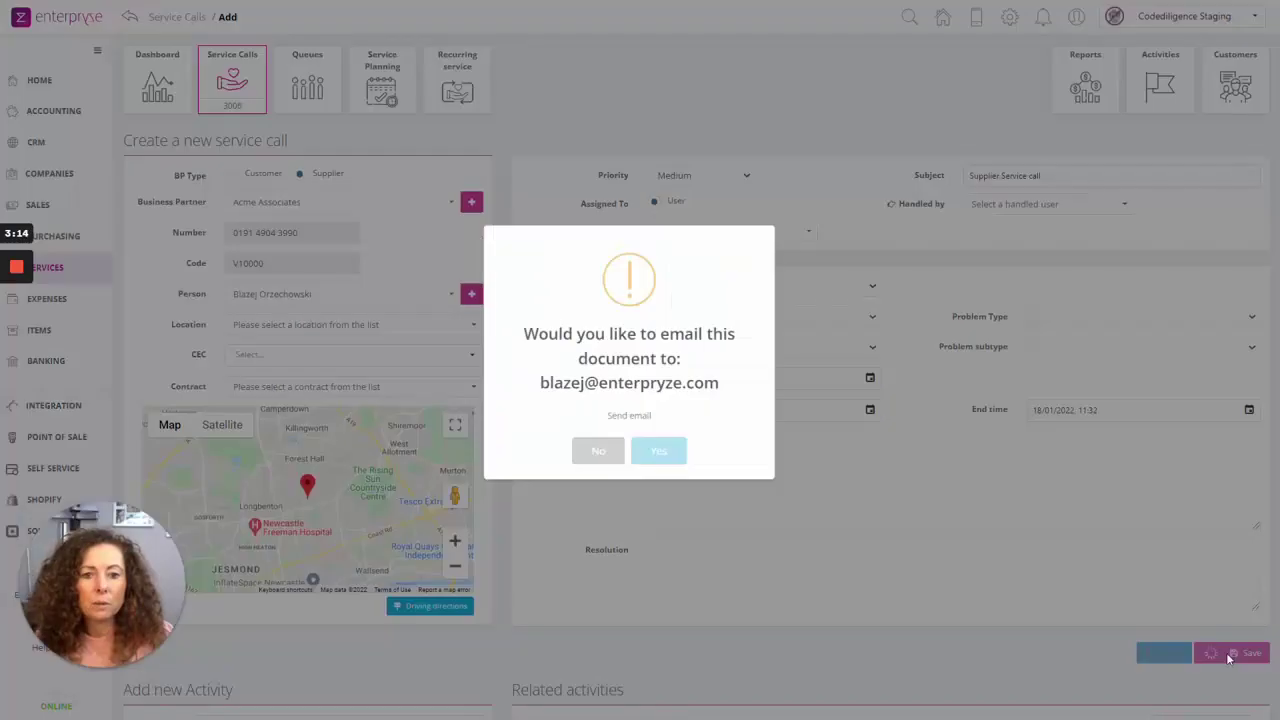
{"action": "left_click", "coordinate": [590, 453]}
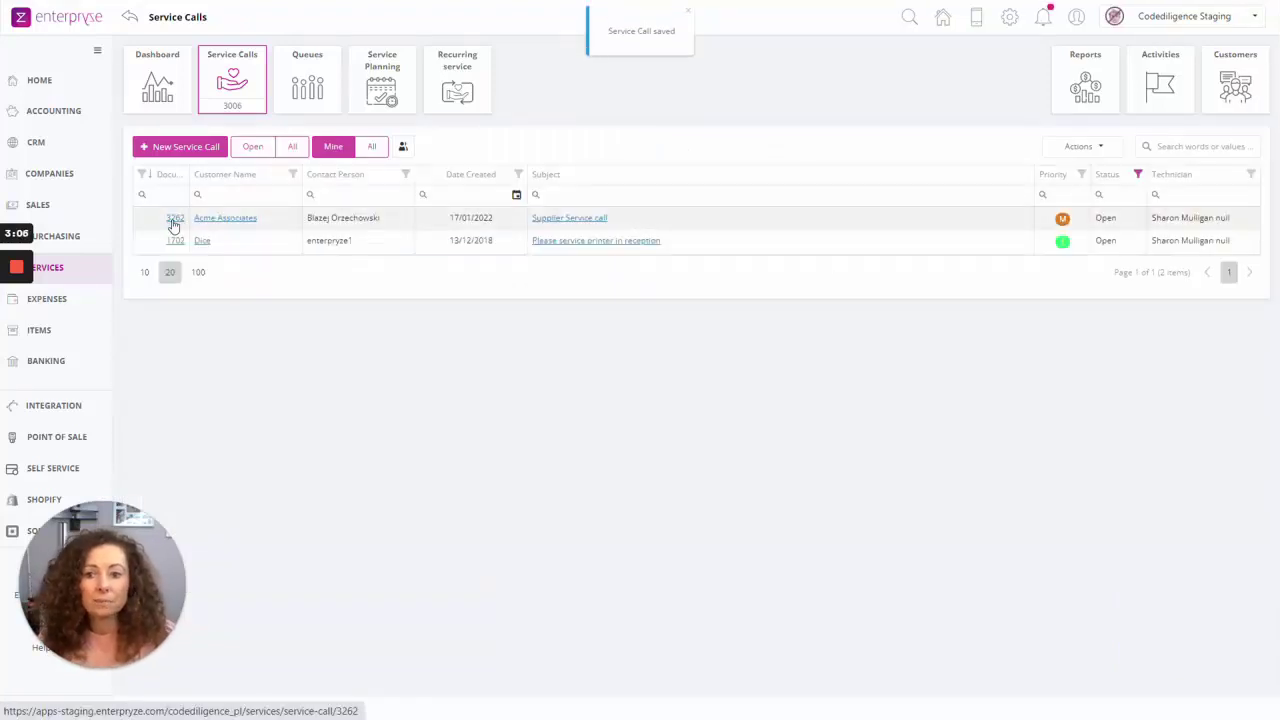
Step: Open the Acme Associates service call with subject "Supplier Service call" and display the transactions that can be created from it
{"action": "left_click", "coordinate": [173, 219]}
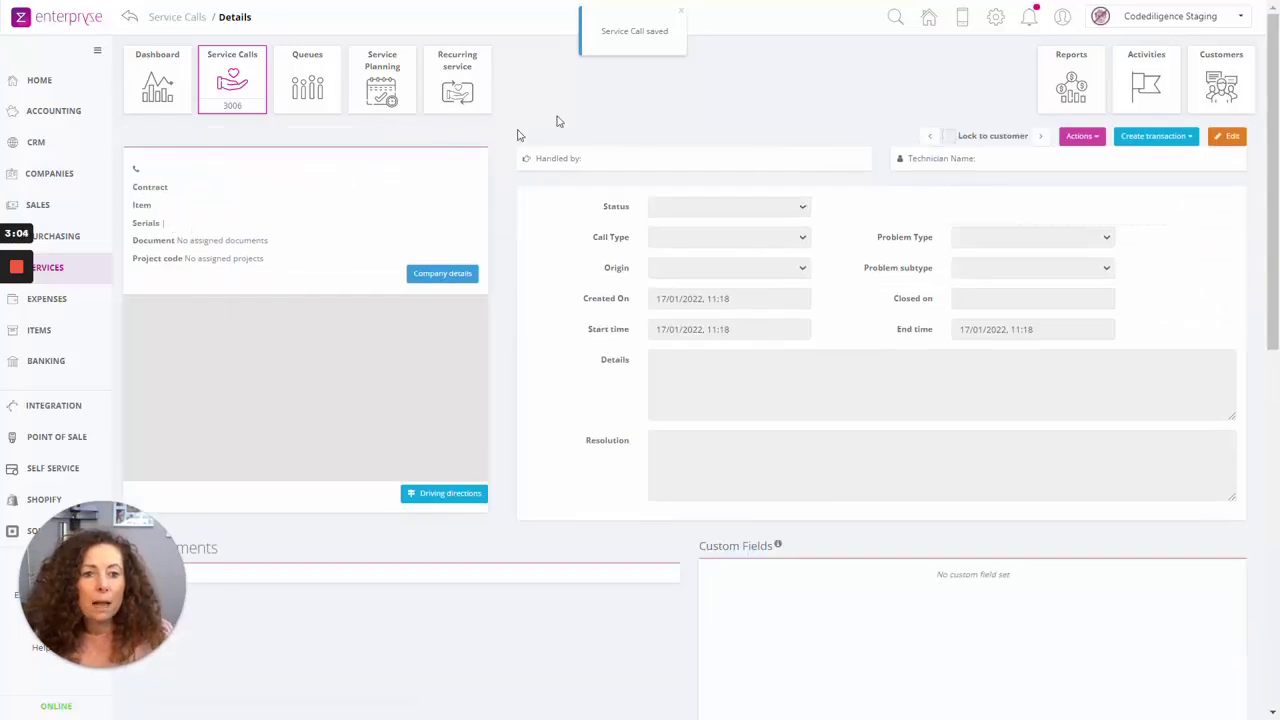
{"action": "left_click", "coordinate": [1193, 139]}
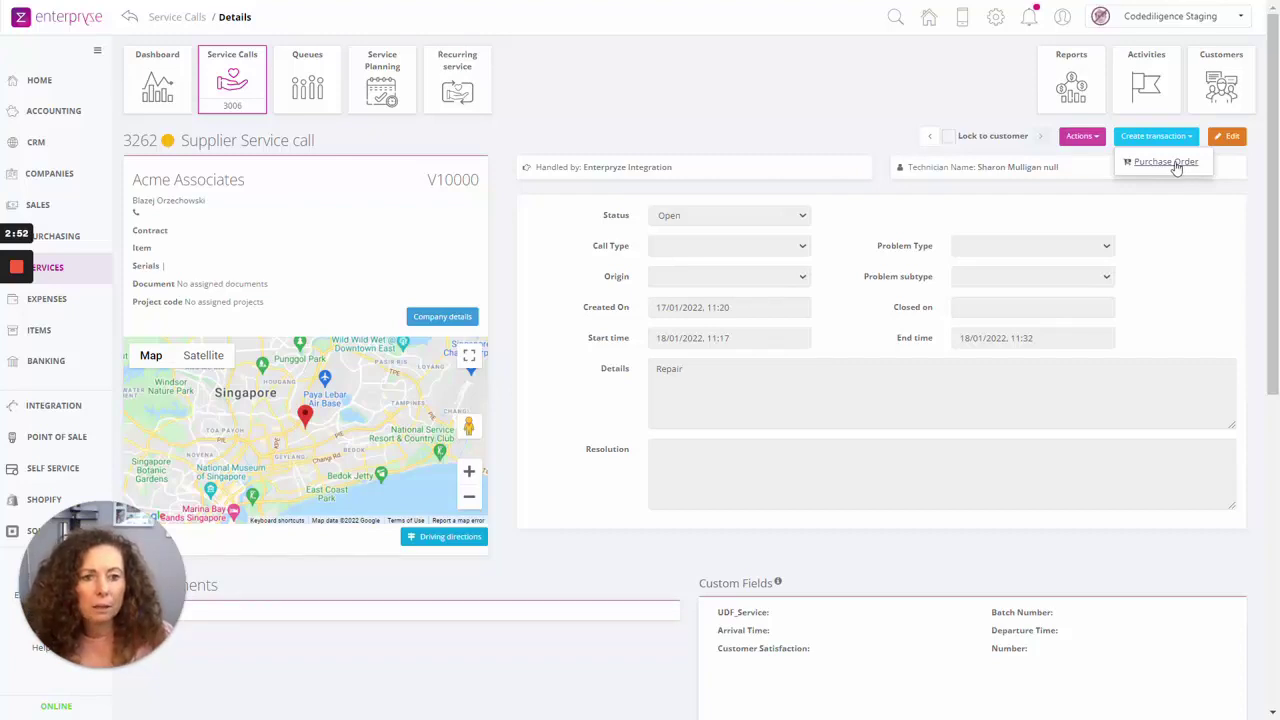
Step: Start adding a related document to the service call and view the document types that can be linked
{"action": "scroll", "coordinate": [1165, 228], "scroll_direction": "down", "scroll_amount": 3}
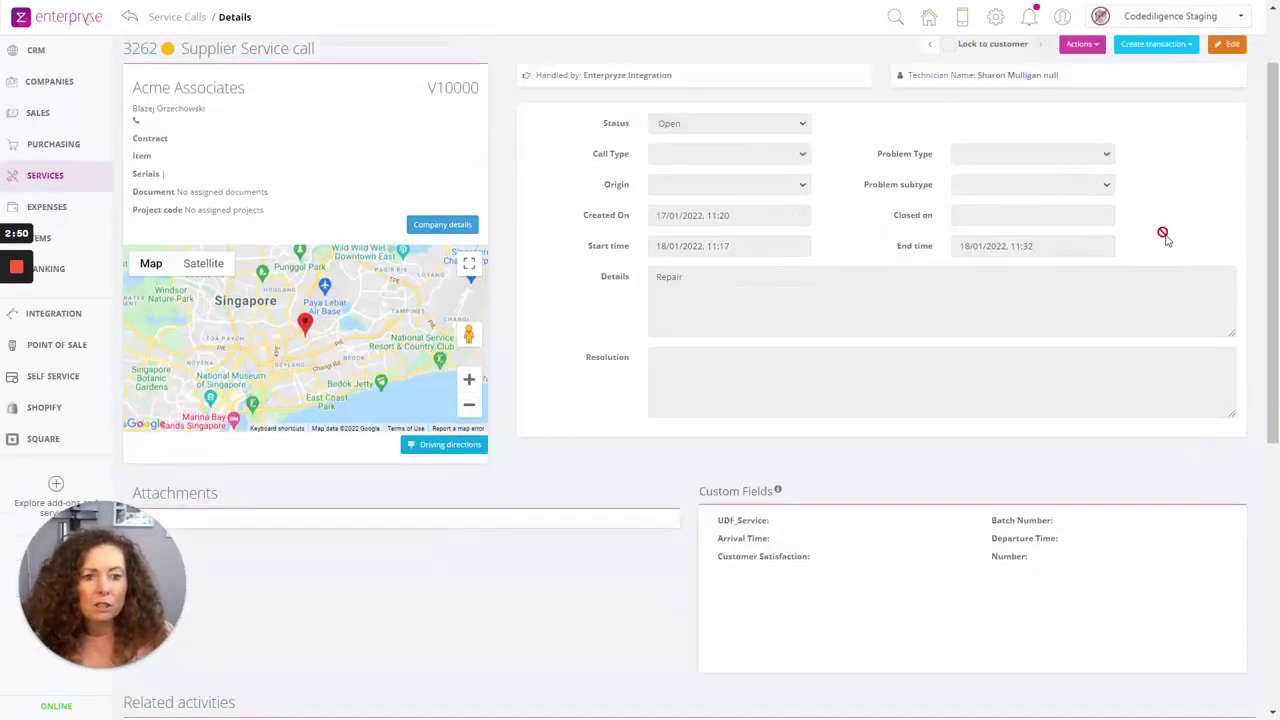
{"action": "scroll", "coordinate": [1162, 231], "scroll_direction": "down", "scroll_amount": 3}
{"action": "scroll", "coordinate": [1163, 236], "scroll_direction": "down", "scroll_amount": 2}
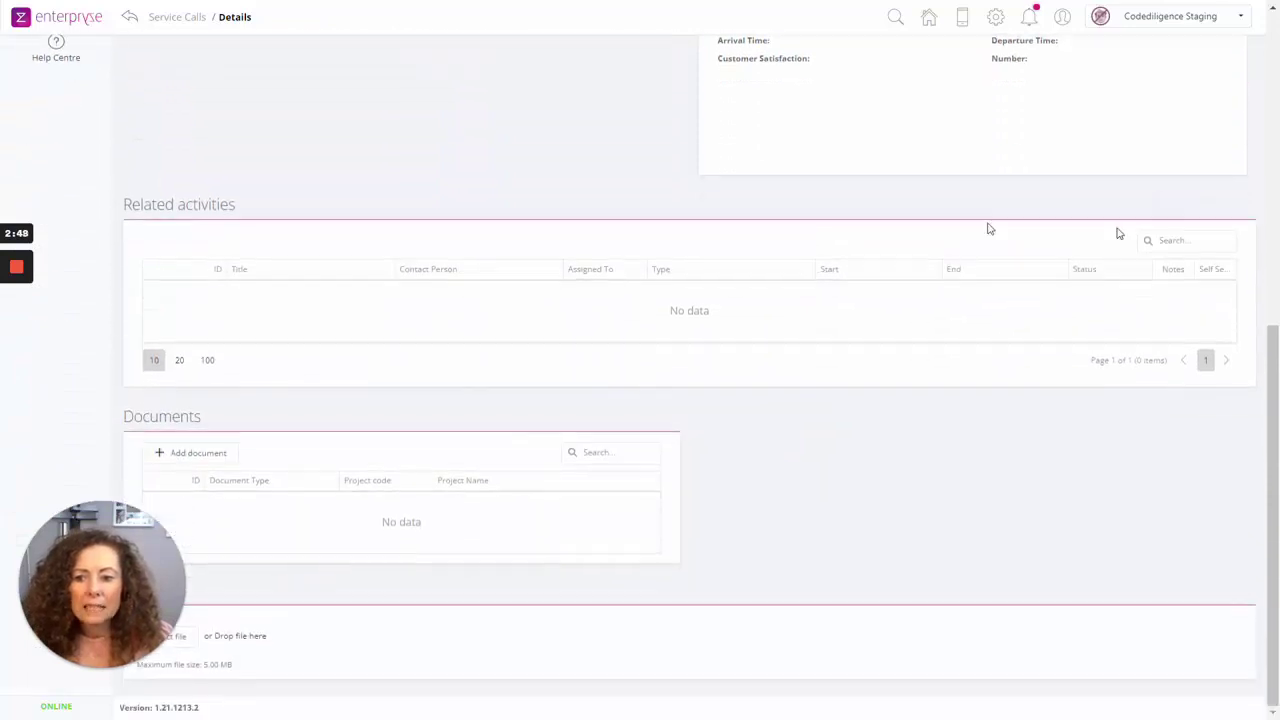
{"action": "left_click", "coordinate": [184, 458]}
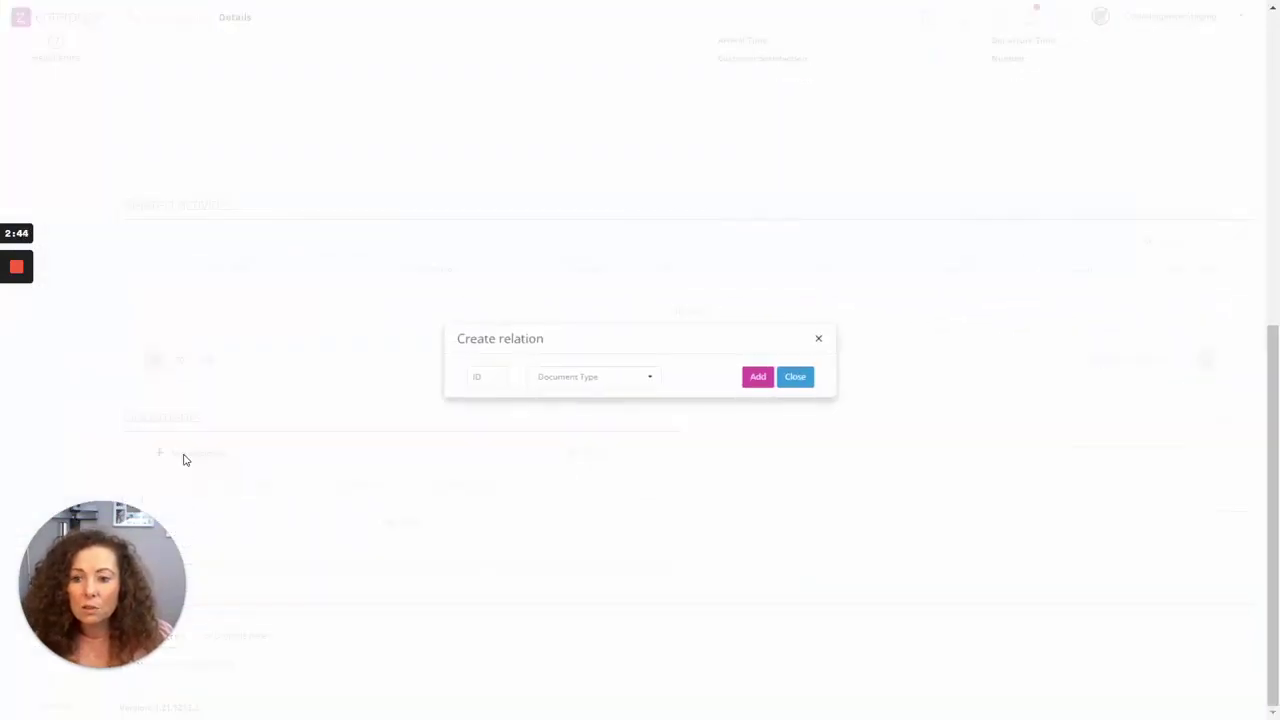
{"action": "left_click", "coordinate": [650, 384]}
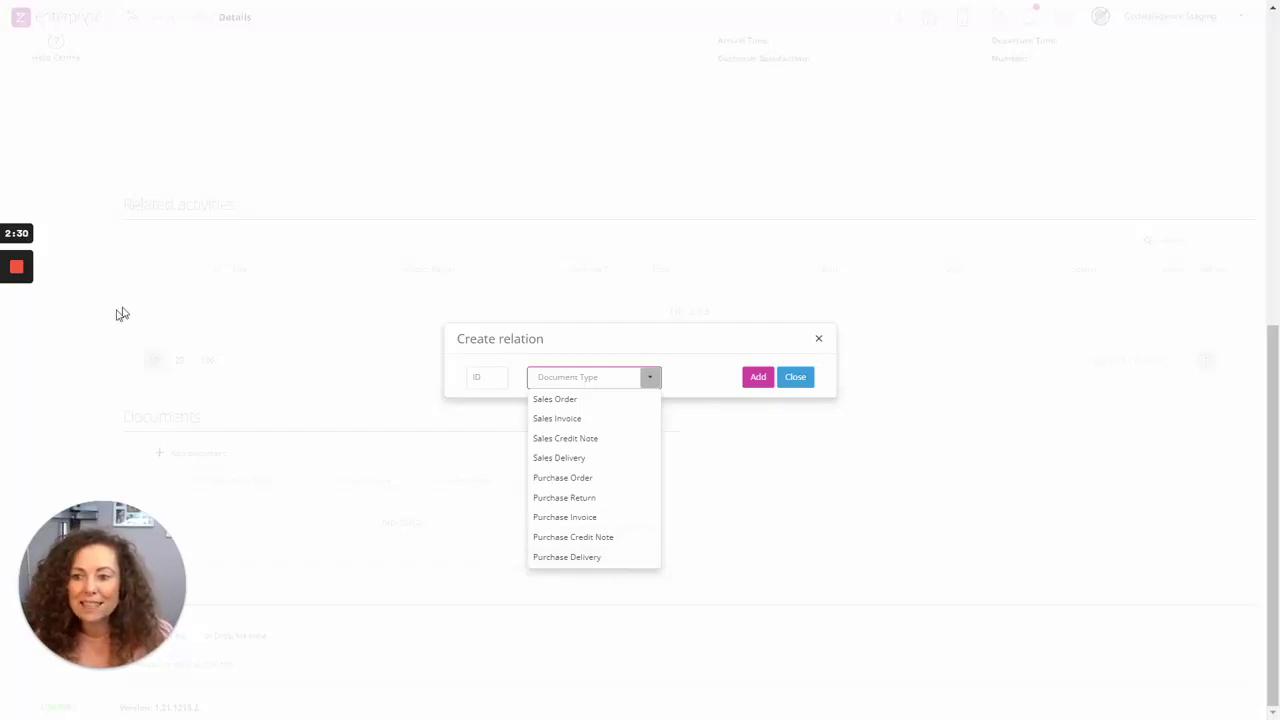
{"action": "left_click", "coordinate": [24, 331]}
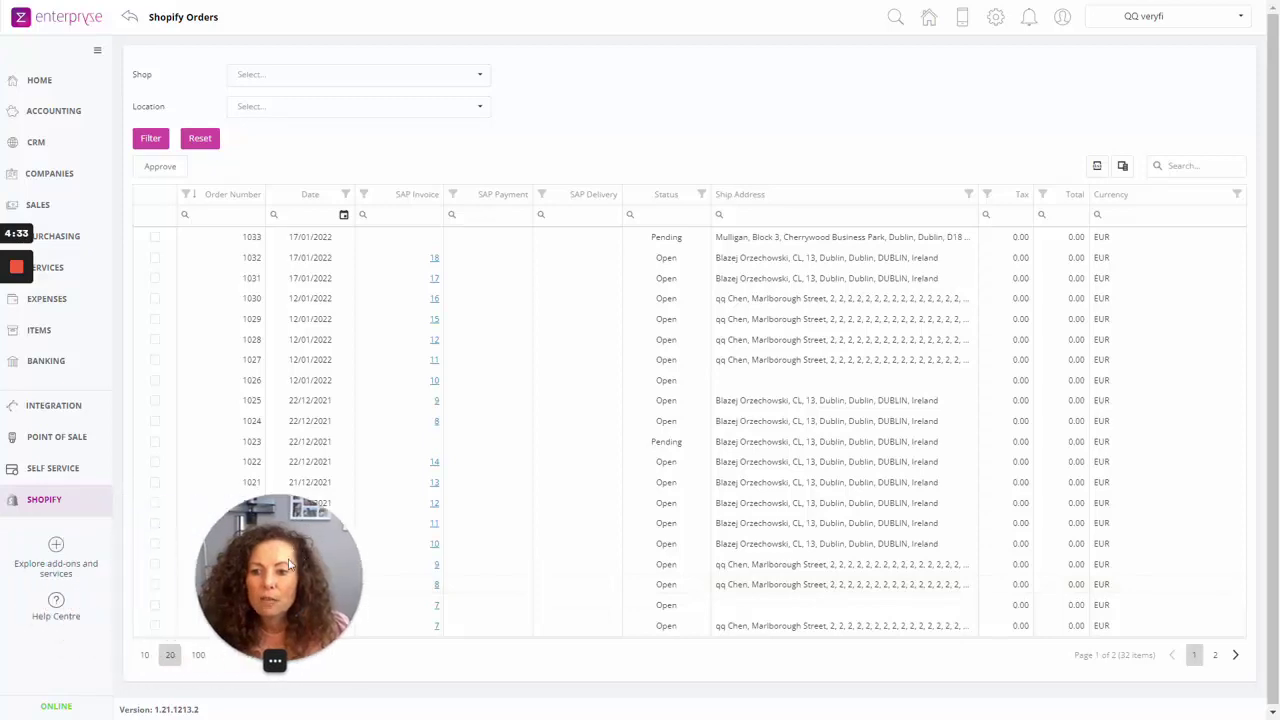
Step: Open the Shopify setup page from the available third-party add-ons
{"action": "left_click", "coordinate": [56, 551]}
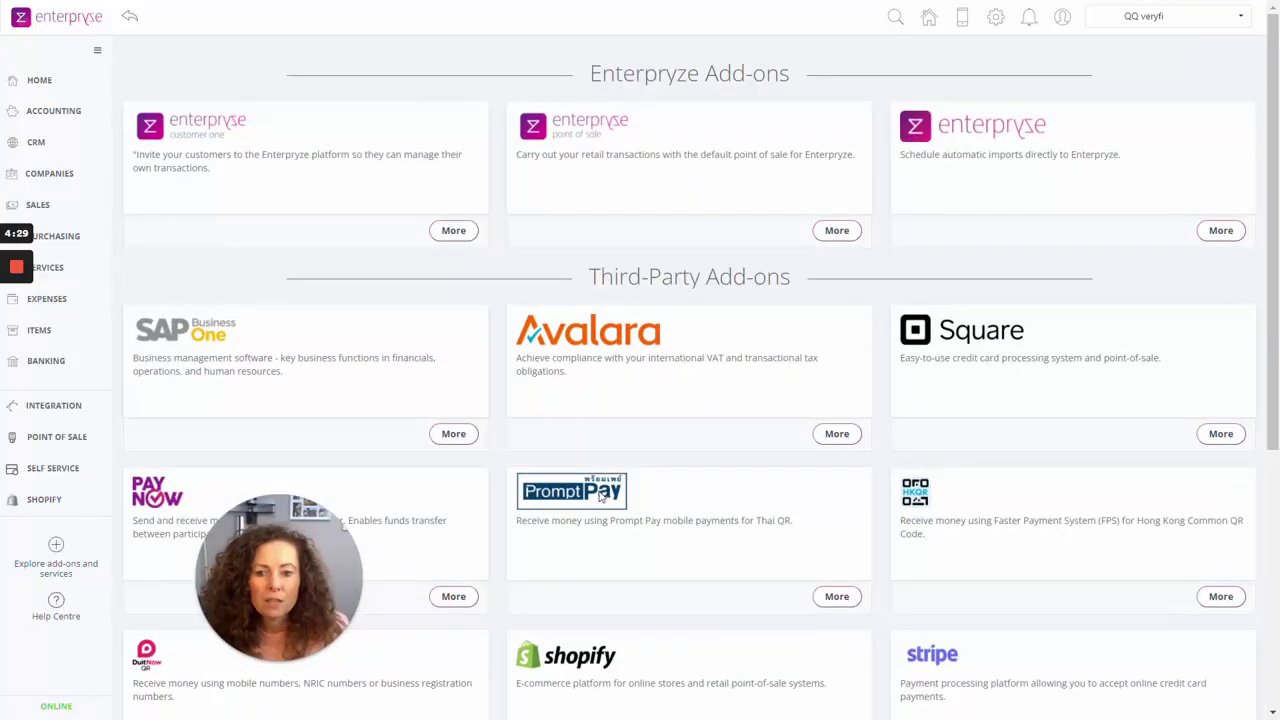
{"action": "scroll", "coordinate": [586, 560], "scroll_direction": "down", "scroll_amount": 3}
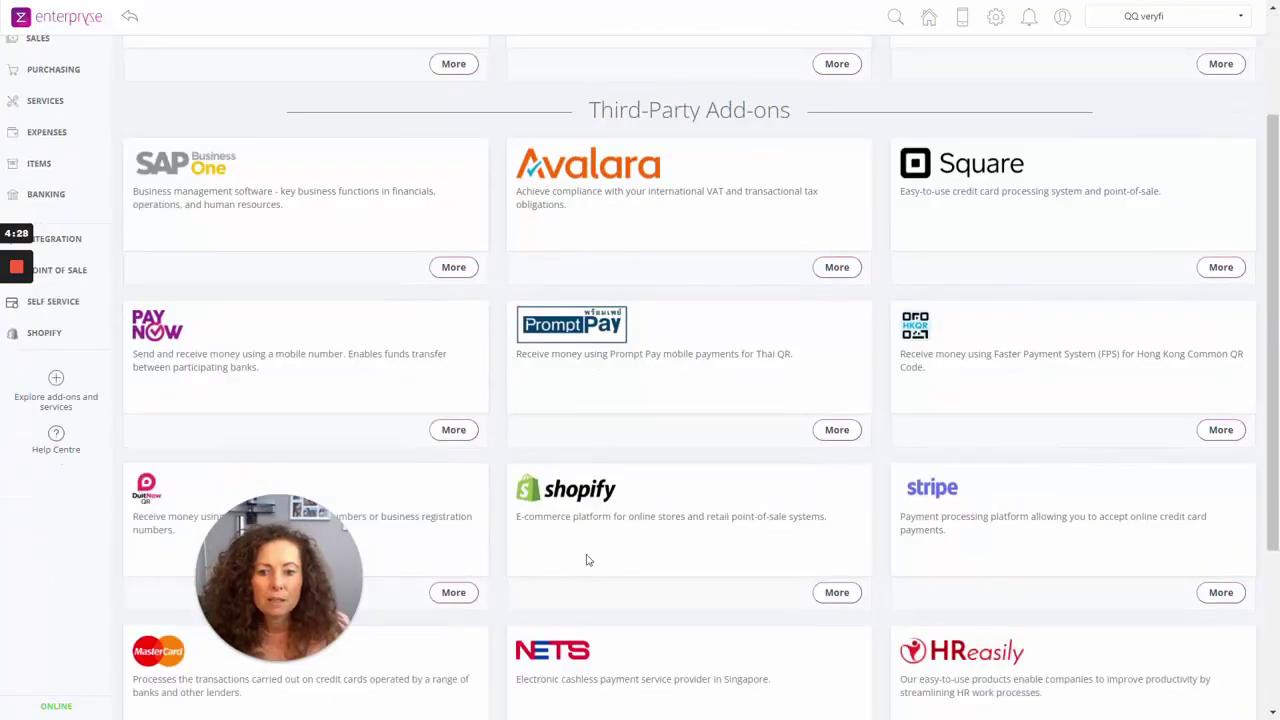
{"action": "left_click", "coordinate": [563, 502]}
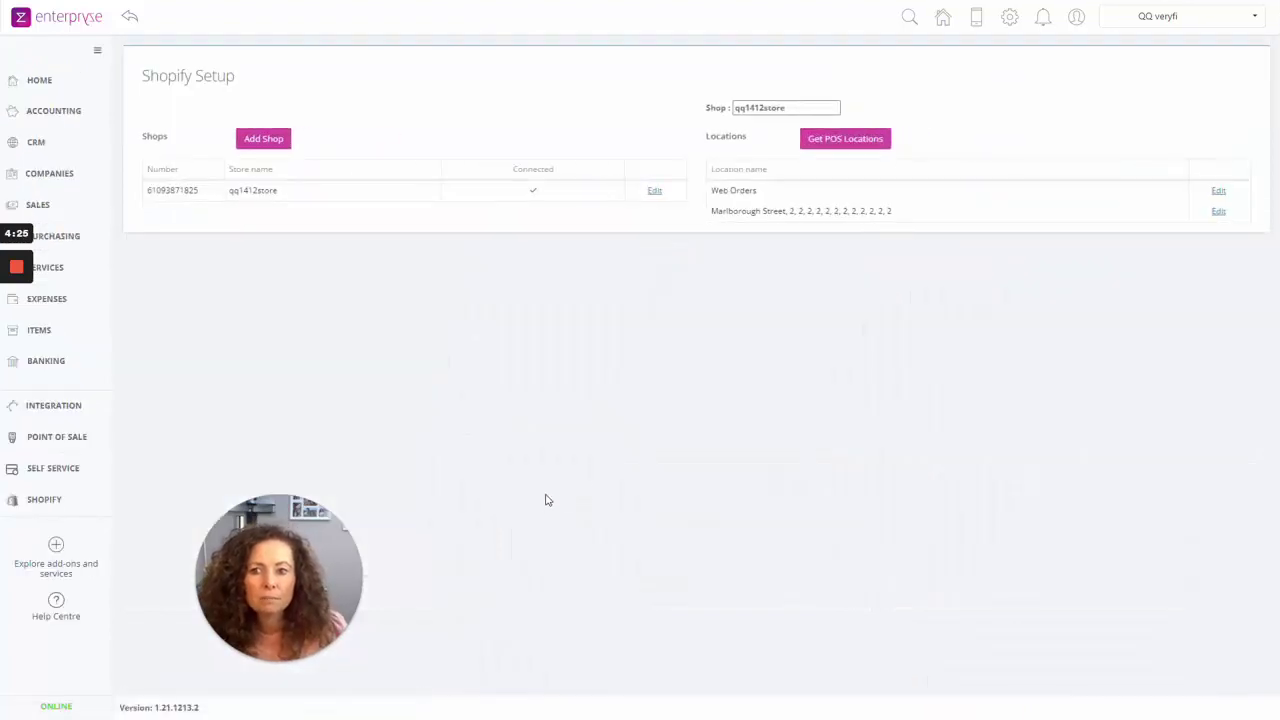
Step: Examine the Web Orders location's settings, including service documents and the default Shopify customer, and close them without changes
{"action": "left_click", "coordinate": [1219, 193]}
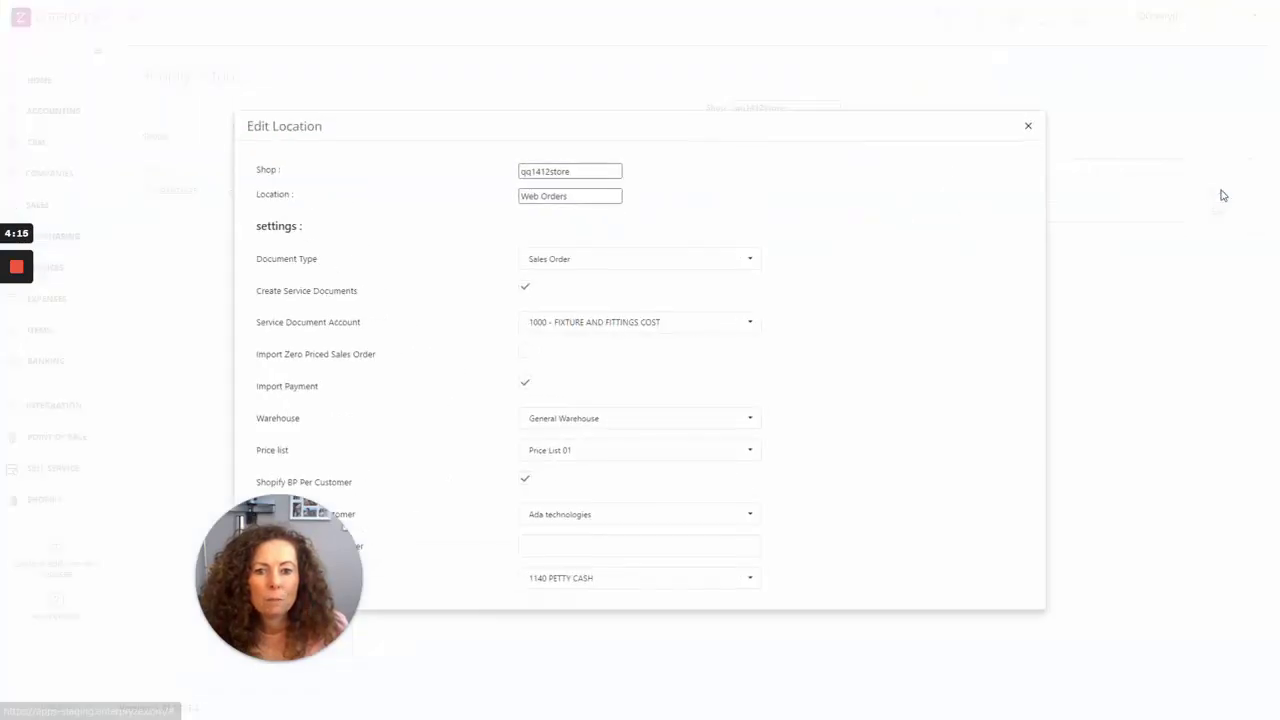
{"action": "scroll", "coordinate": [720, 334], "scroll_direction": "down", "scroll_amount": 2}
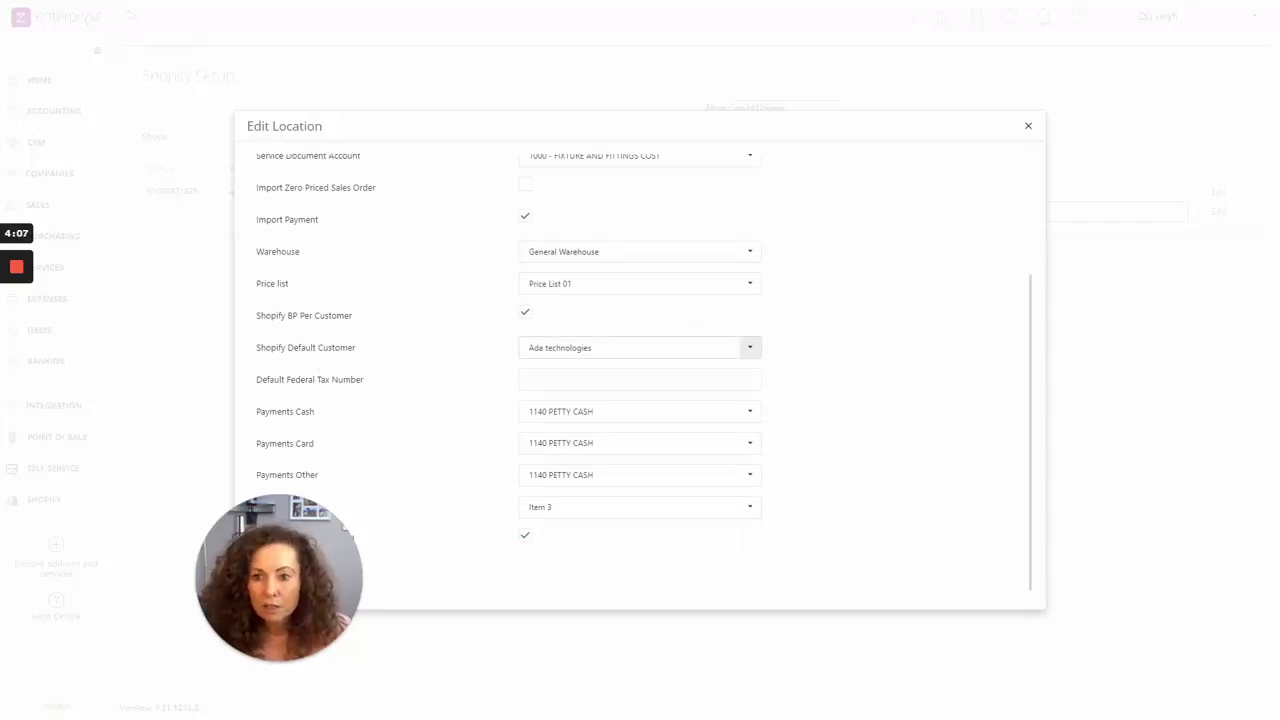
{"action": "scroll", "coordinate": [588, 363], "scroll_direction": "up", "scroll_amount": 2}
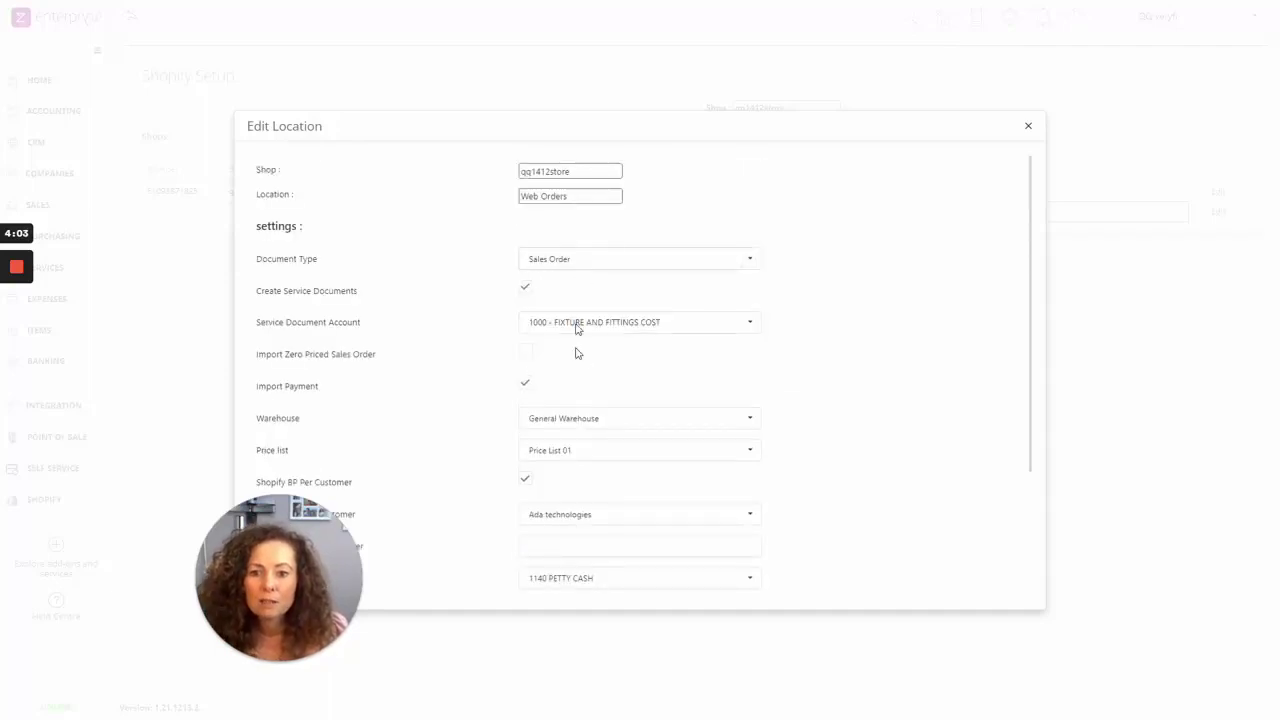
{"action": "scroll", "coordinate": [573, 400], "scroll_direction": "down", "scroll_amount": 1}
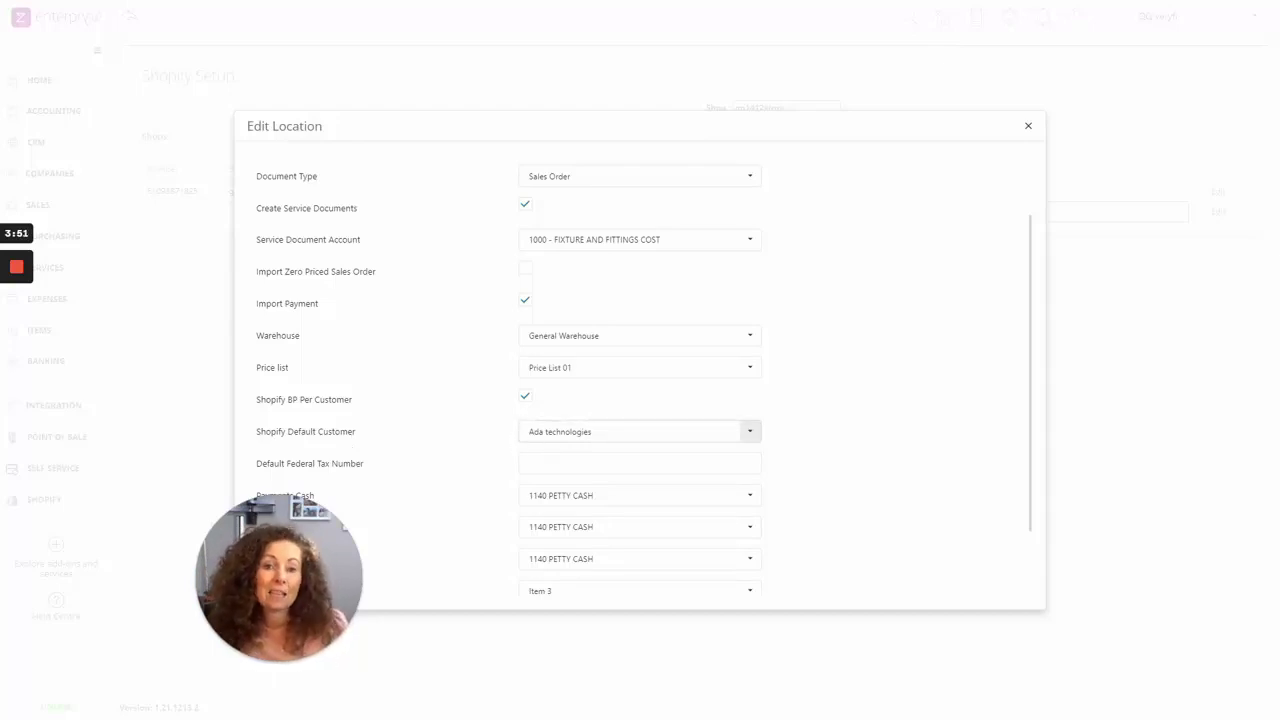
{"action": "left_click", "coordinate": [1029, 129]}
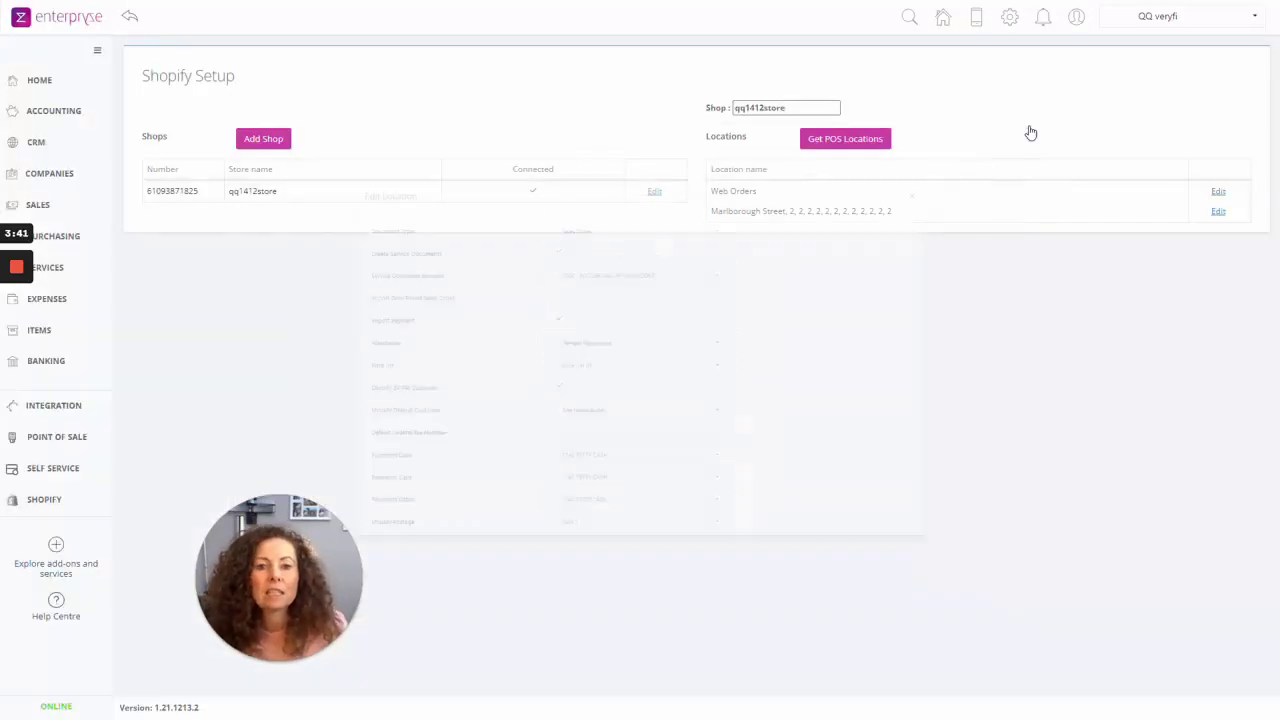
Step: In the Shopify orders list, check the customer on the SAP invoices of the 12/01/2022 order without a ship address and the order below it
{"action": "left_click", "coordinate": [47, 504]}
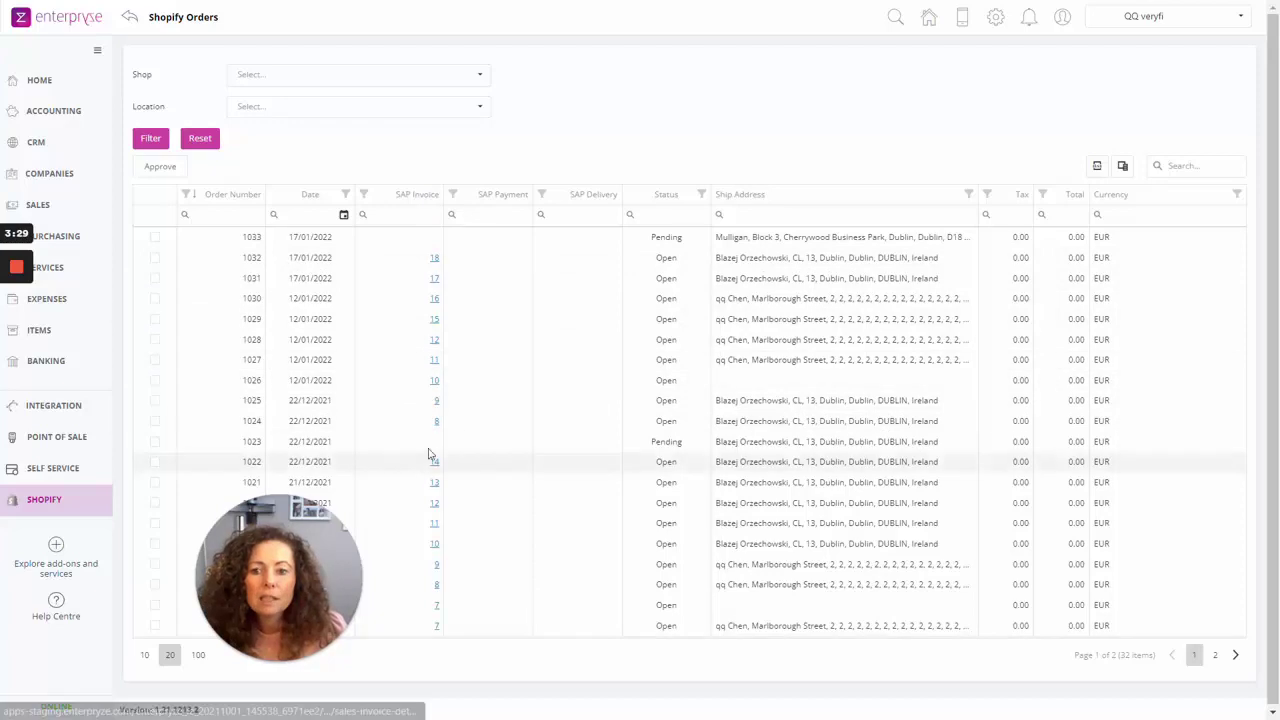
{"action": "left_click", "coordinate": [435, 381]}
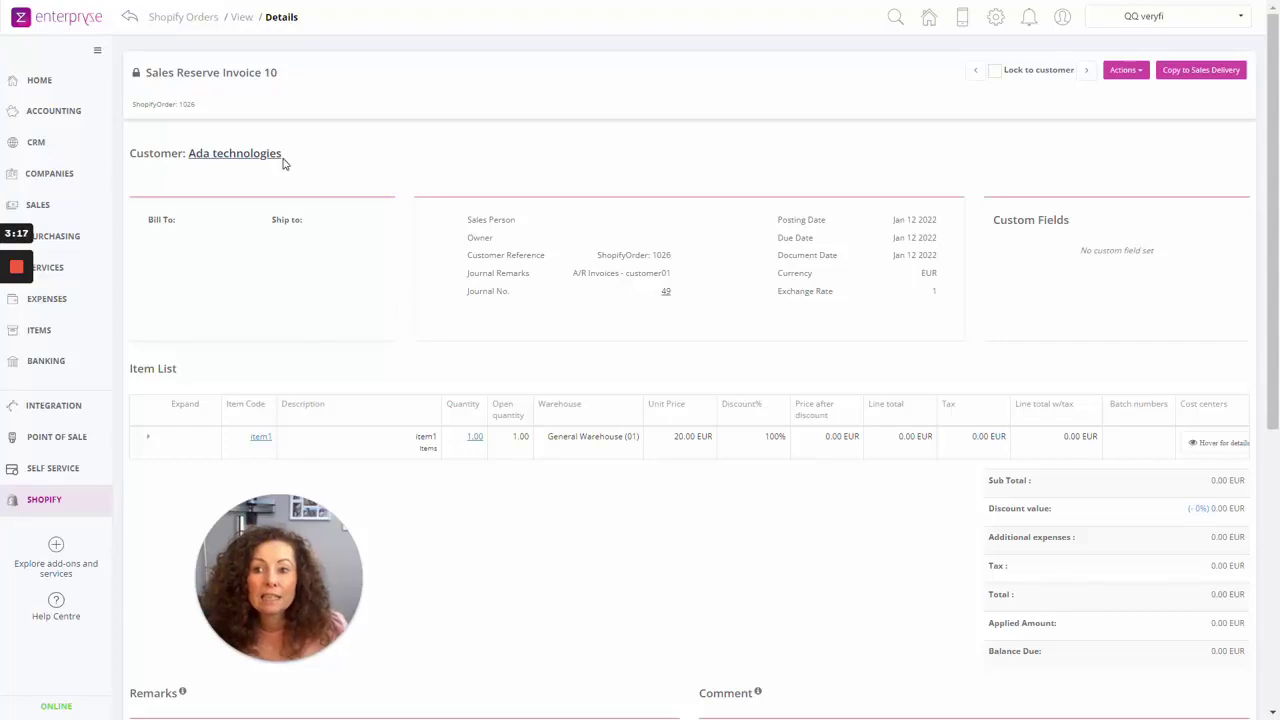
{"action": "left_click", "coordinate": [131, 17]}
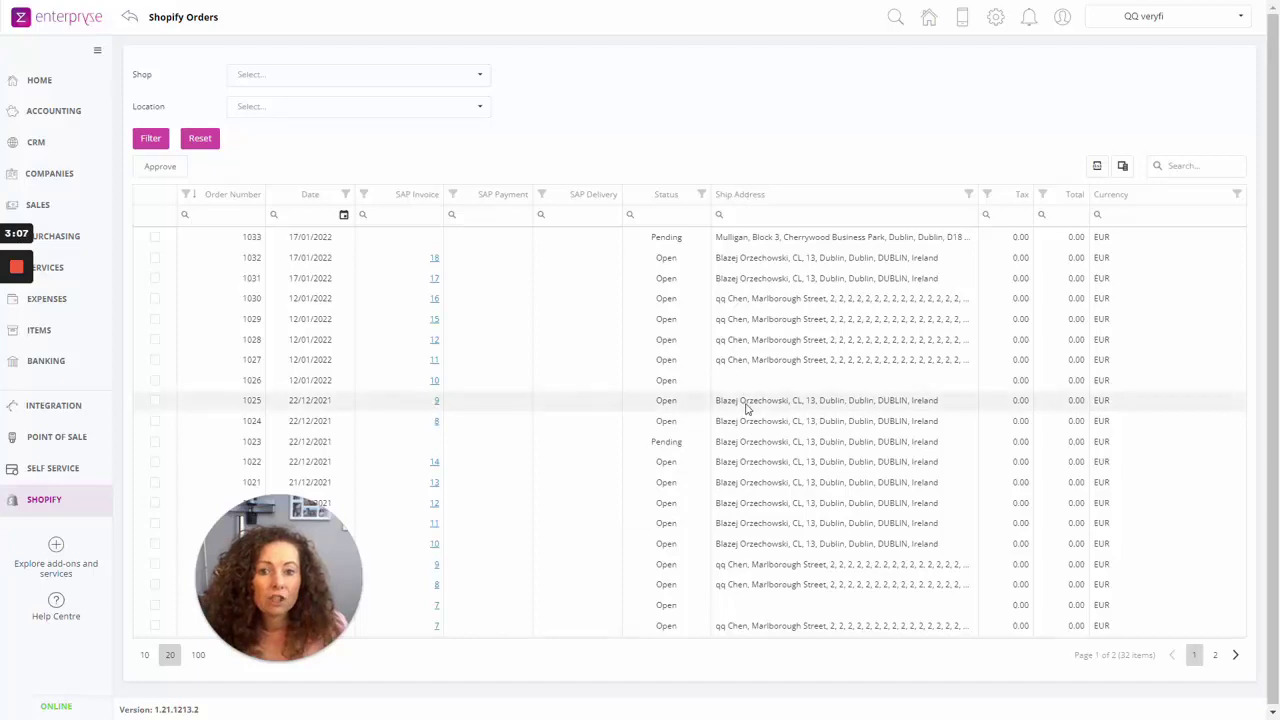
{"action": "left_click", "coordinate": [436, 402]}
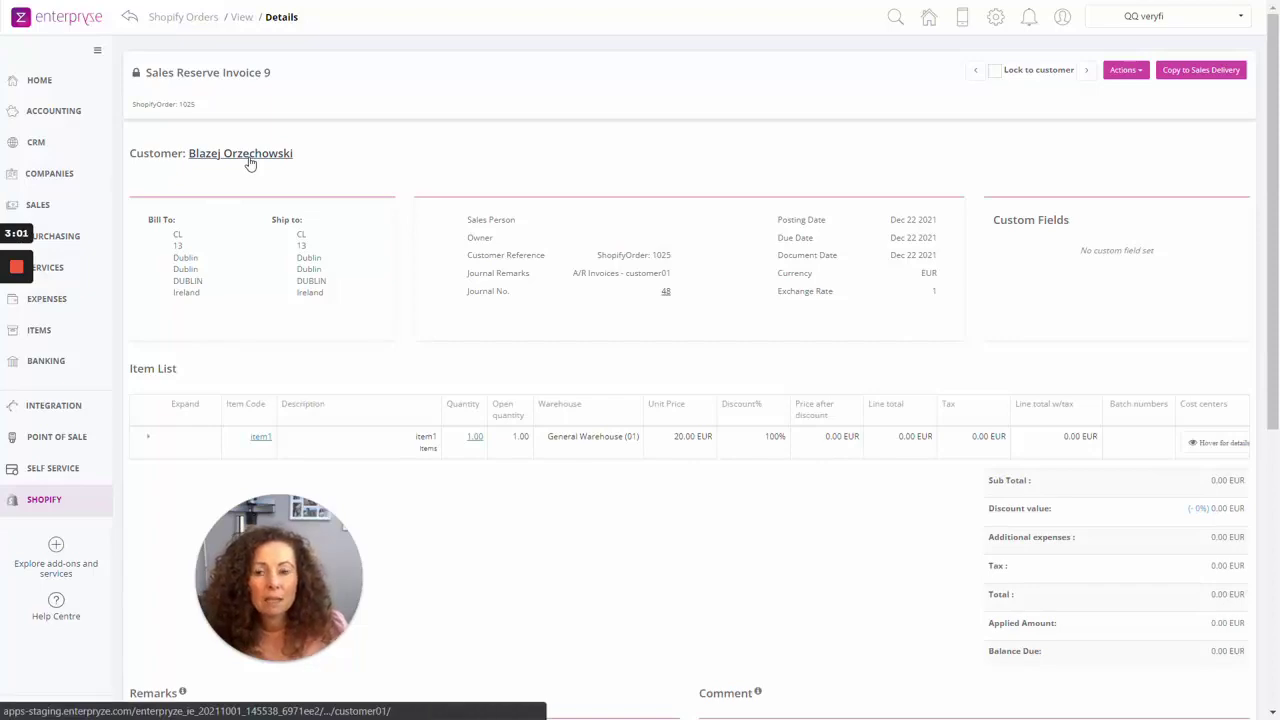
{"action": "left_click", "coordinate": [130, 22]}
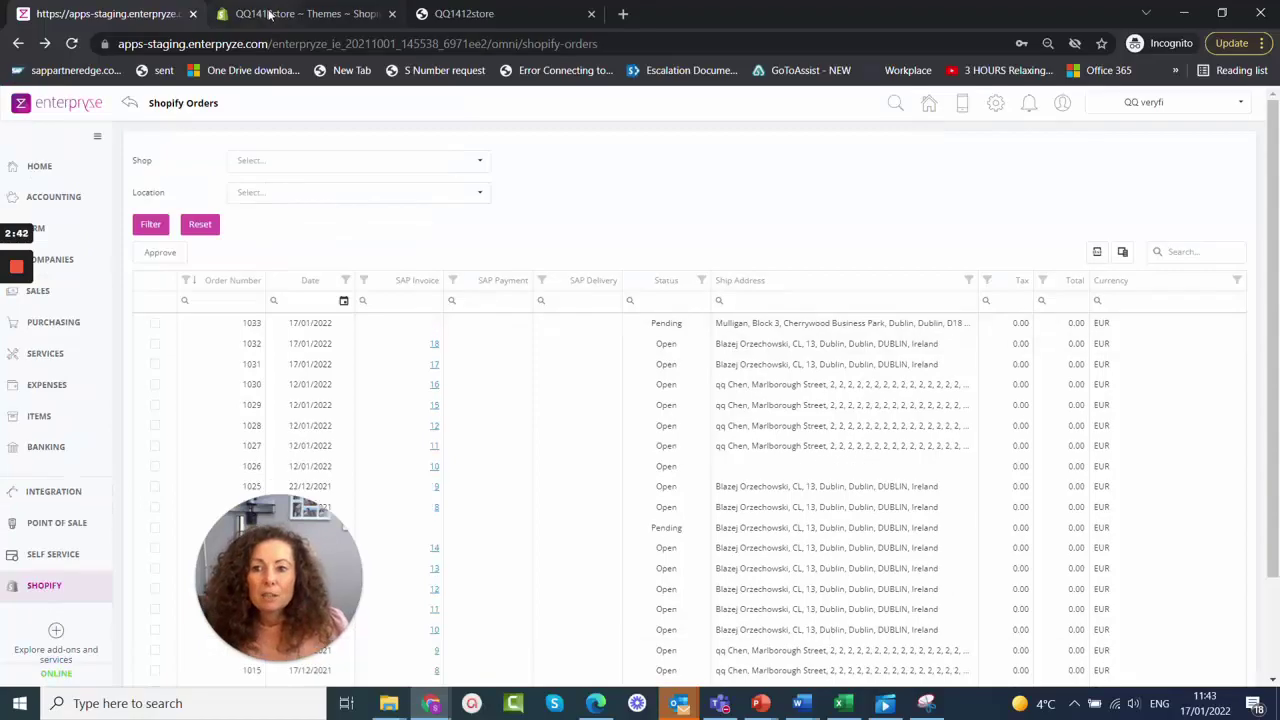
Step: Switch to the Shopify admin of QQ1412store and open its orders
{"action": "left_click", "coordinate": [269, 14]}
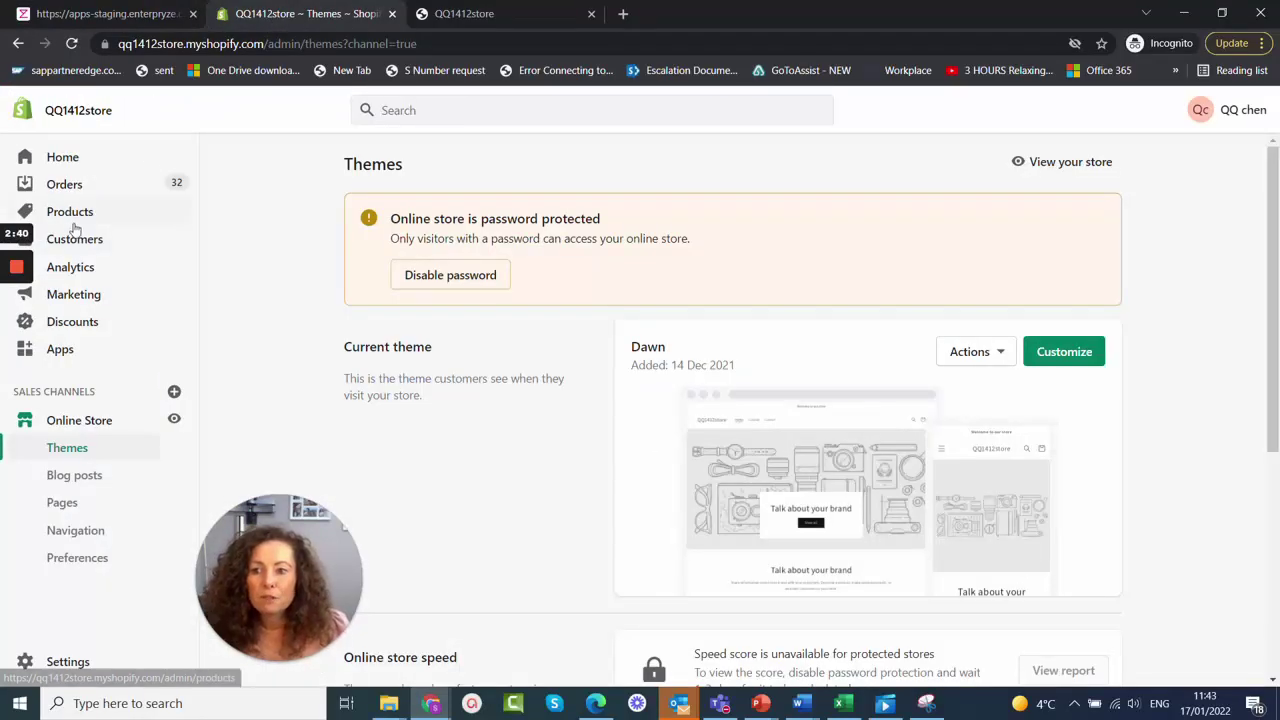
{"action": "left_click", "coordinate": [65, 186]}
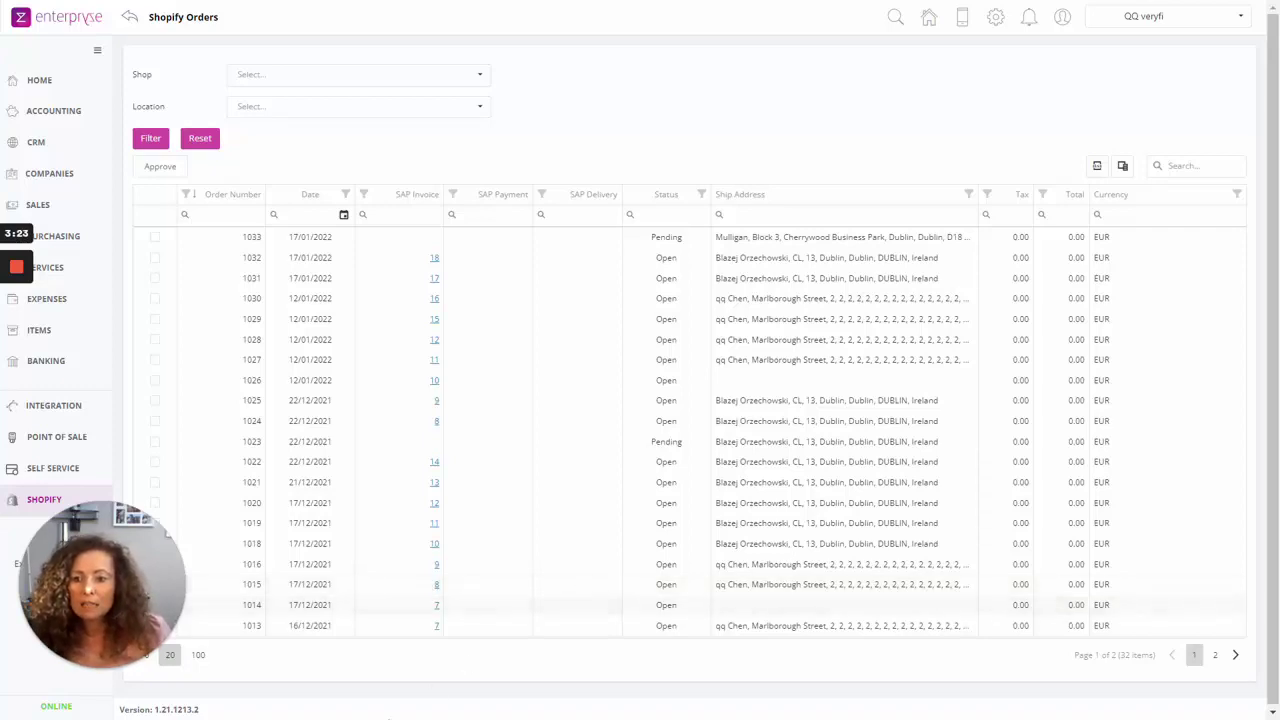
Step: Go from the Shopify orders list in Enterpryze to the Shopify add-on's setup
{"action": "left_click_drag", "start_coordinate": [140, 535], "coordinate": [293, 540]}
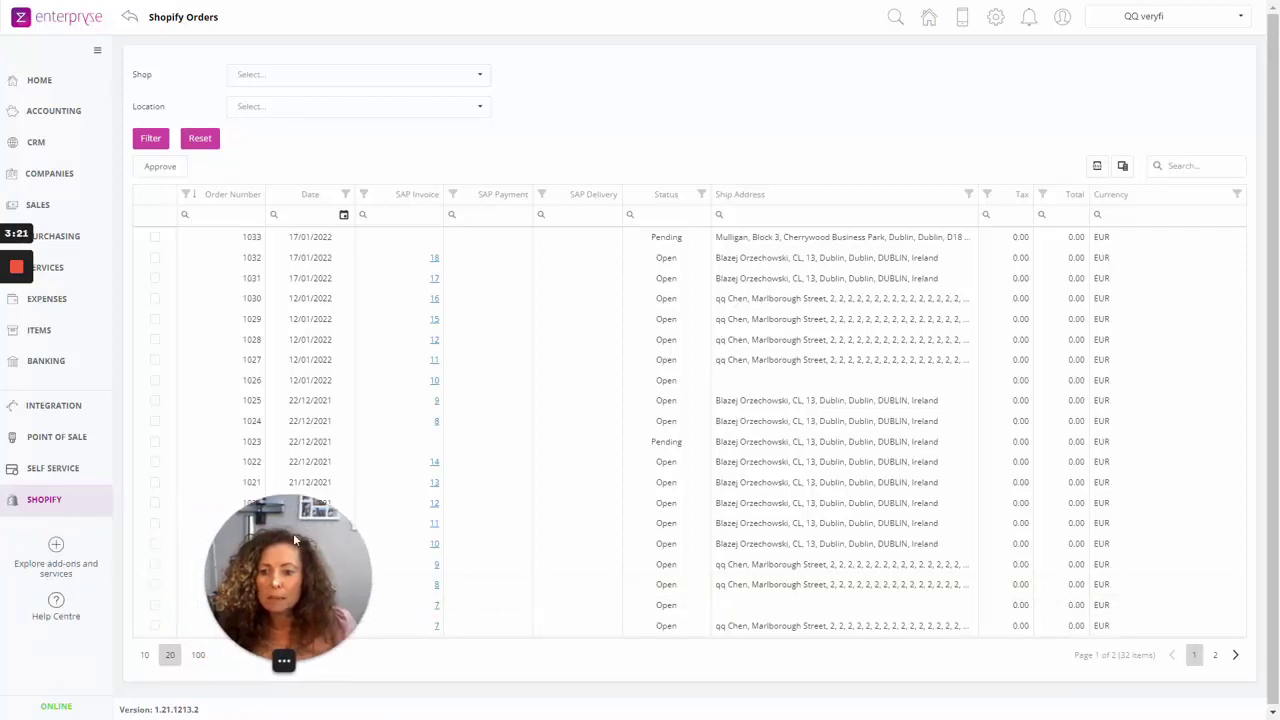
{"action": "left_click", "coordinate": [57, 547]}
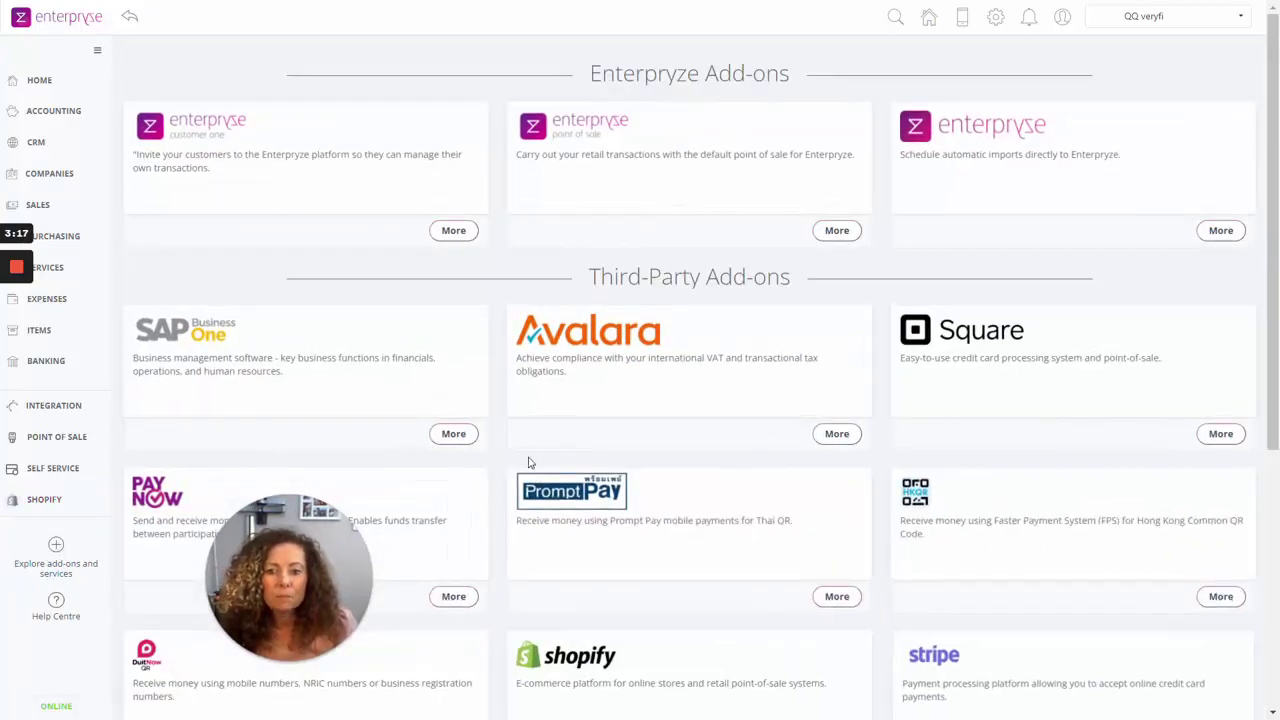
{"action": "scroll", "coordinate": [529, 462], "scroll_direction": "down", "scroll_amount": 2}
{"action": "left_click", "coordinate": [567, 495]}
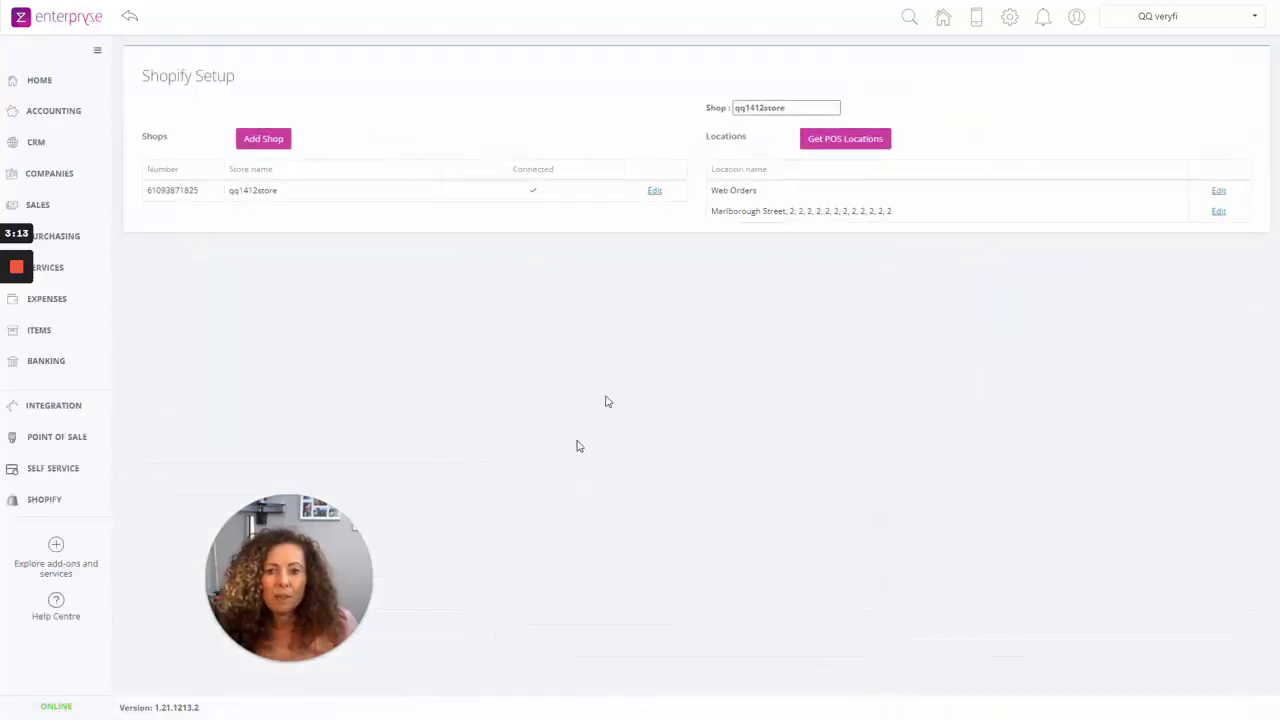
Step: Enable Create Service Documents for the Web Orders location with service document account 4010 - SALES OTHER, and save the location
{"action": "left_click", "coordinate": [1219, 196]}
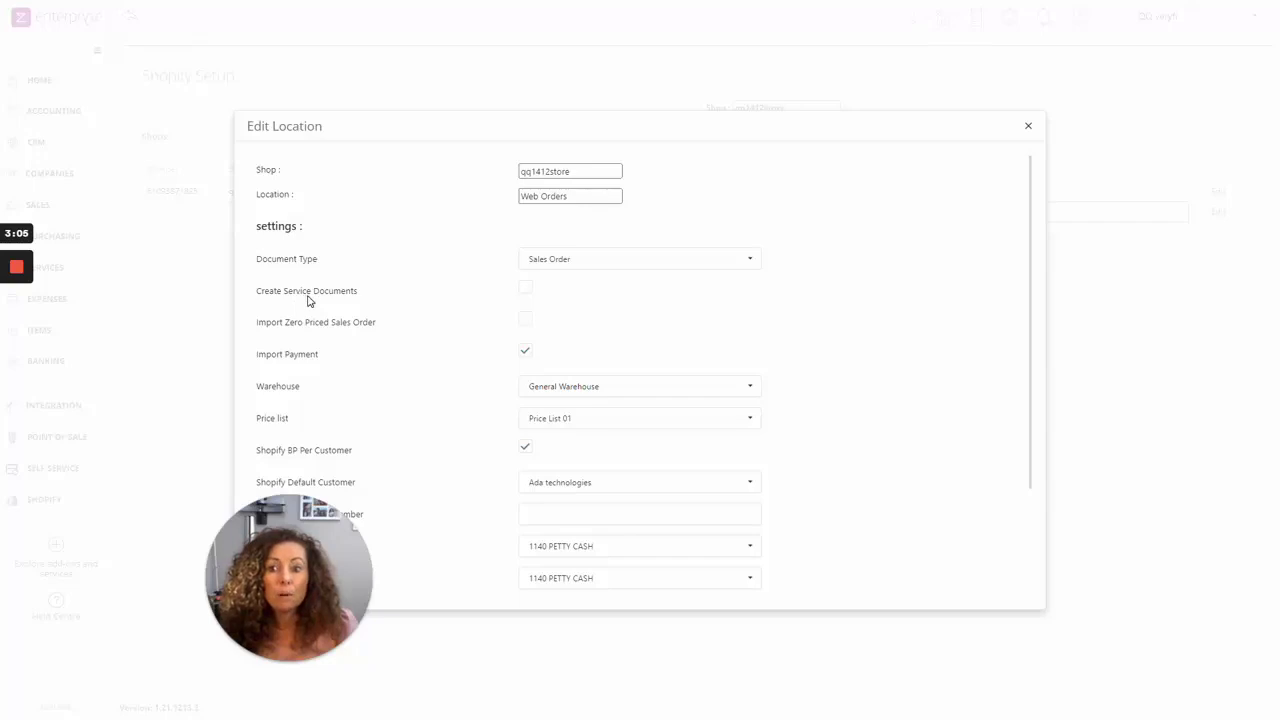
{"action": "left_click", "coordinate": [526, 289]}
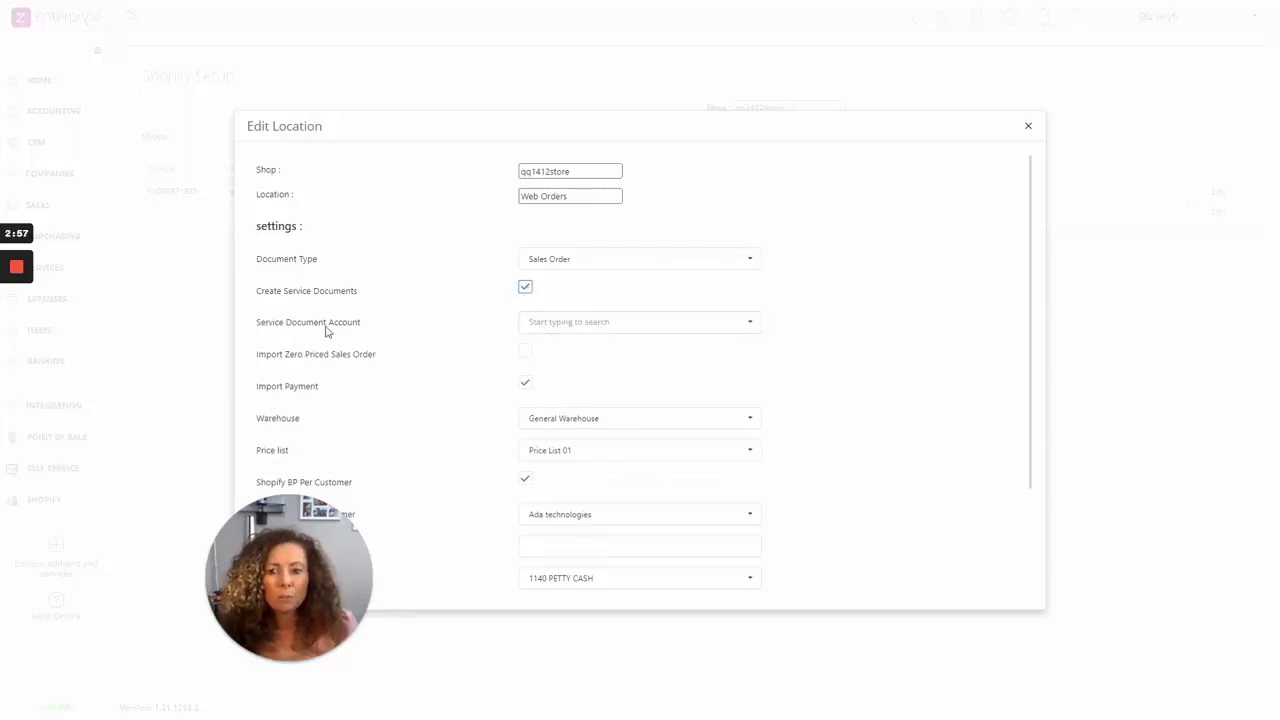
{"action": "left_click", "coordinate": [563, 331]}
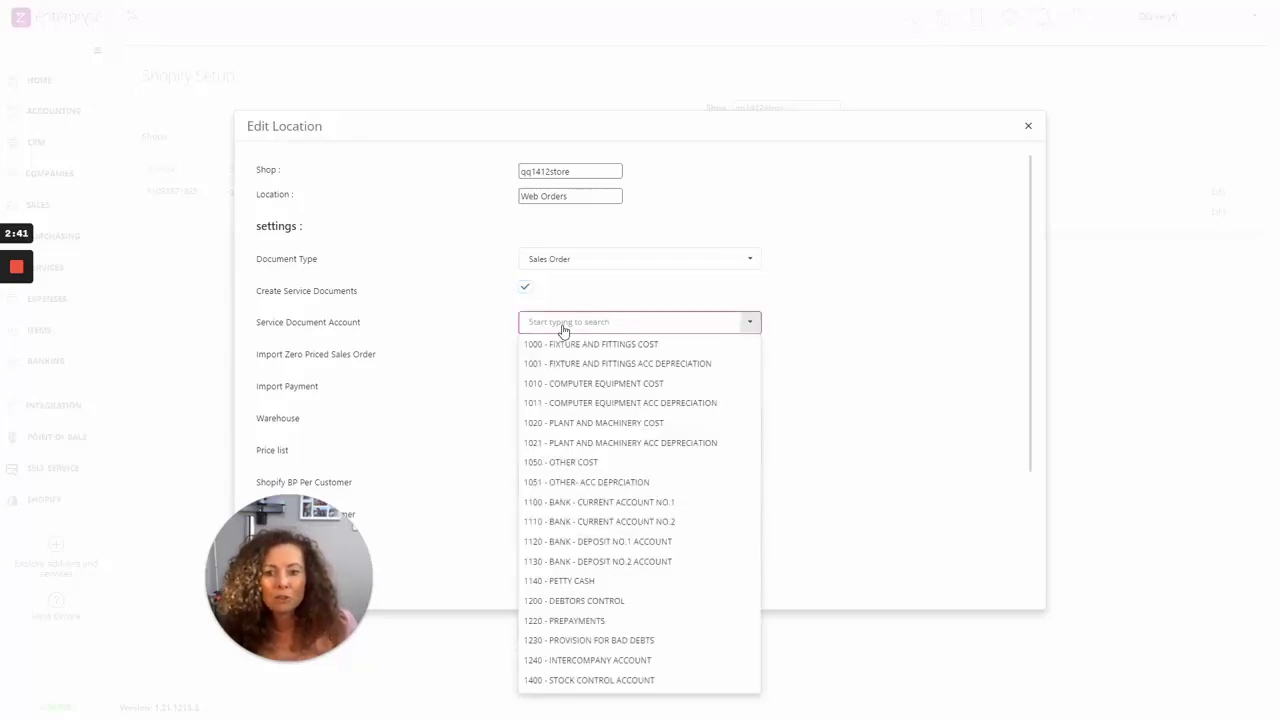
{"action": "left_click", "coordinate": [563, 331]}
{"action": "left_click", "coordinate": [557, 323]}
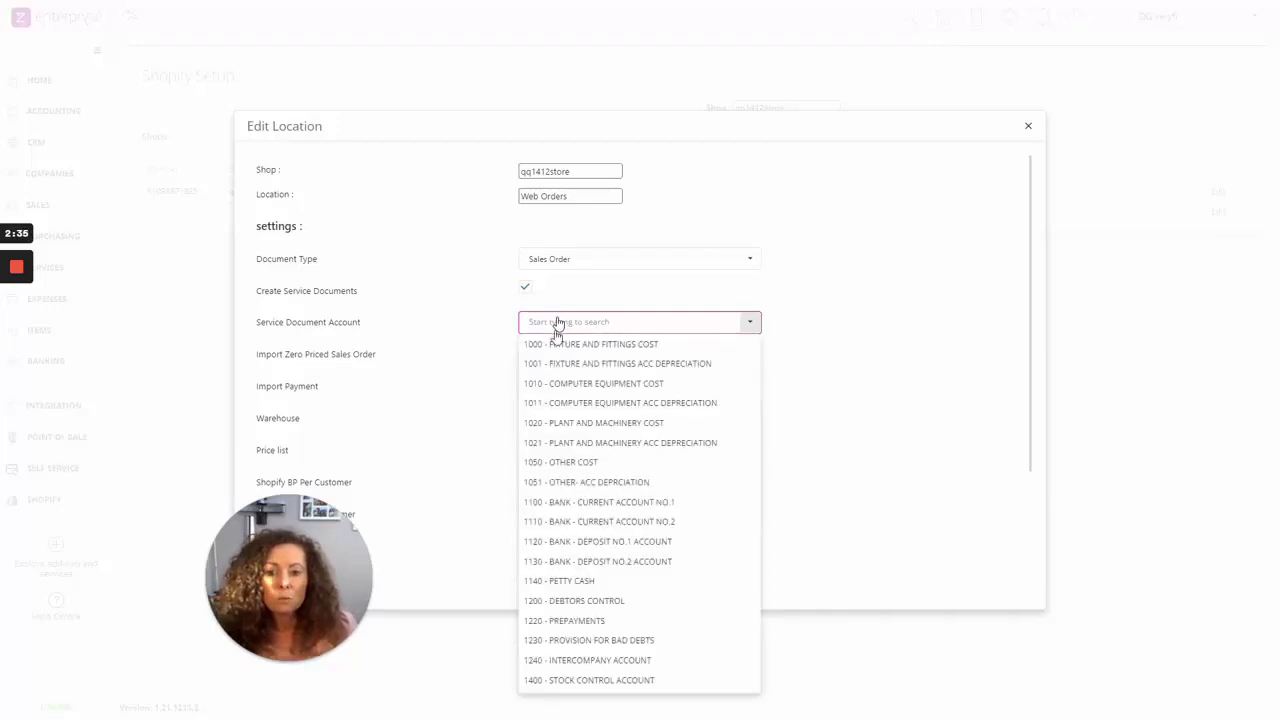
{"action": "scroll", "coordinate": [572, 380], "scroll_direction": "down", "scroll_amount": 10}
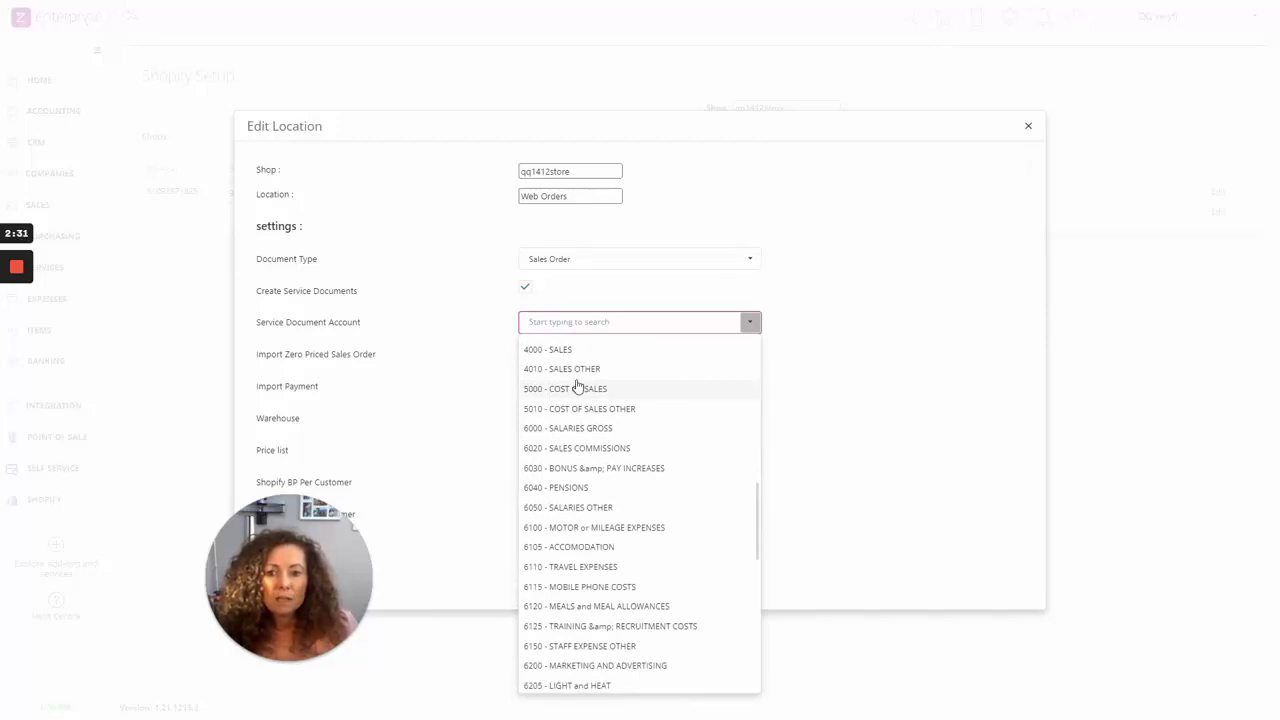
{"action": "left_click", "coordinate": [564, 369]}
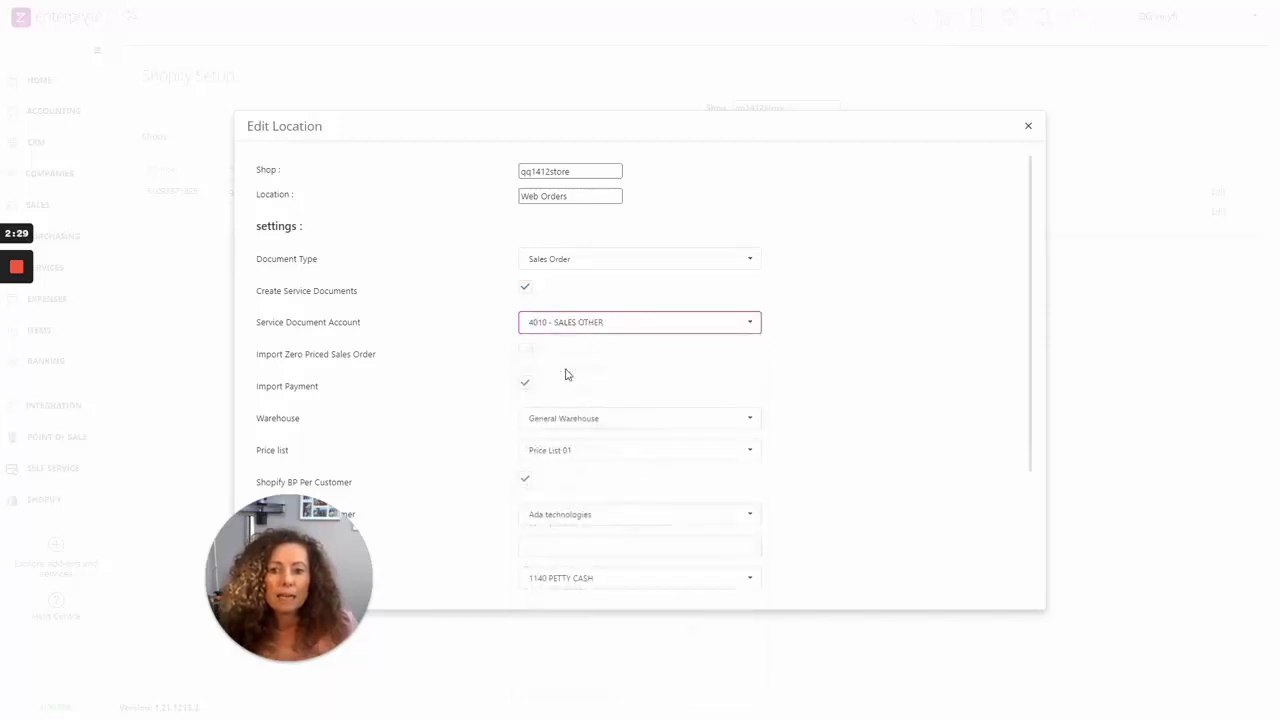
{"action": "scroll", "coordinate": [560, 329], "scroll_direction": "down", "scroll_amount": 3}
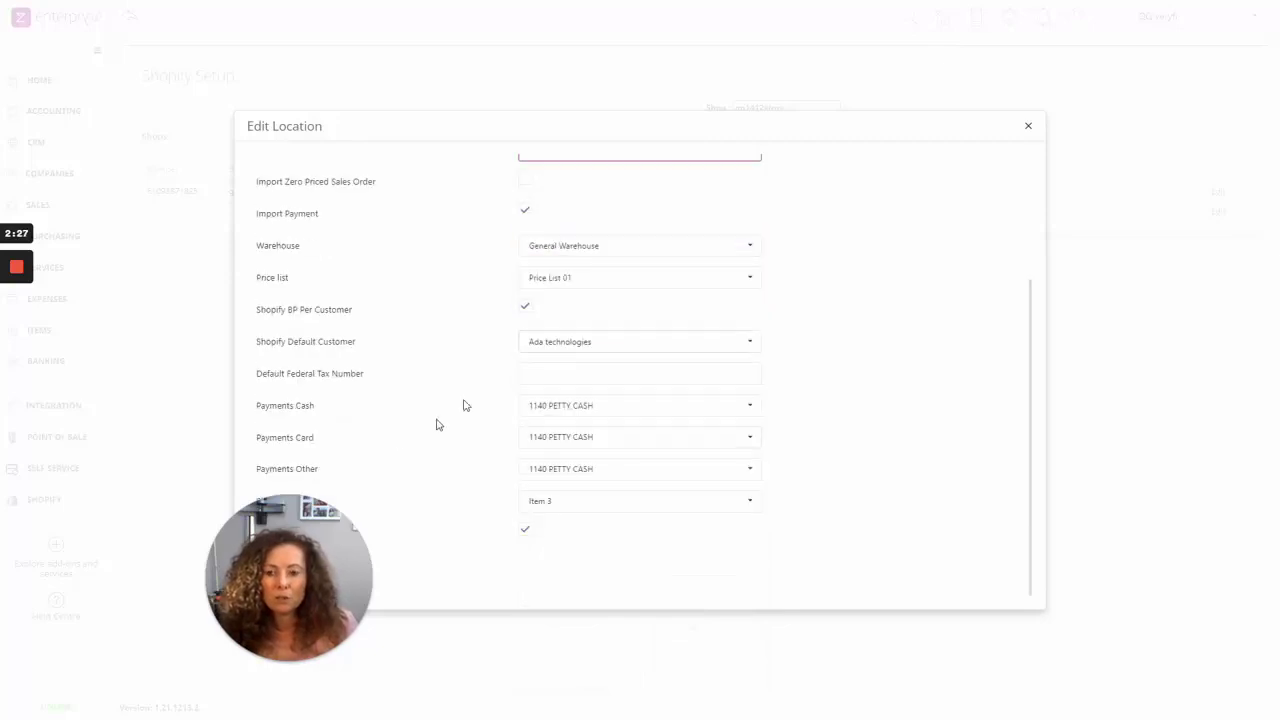
{"action": "left_click_drag", "start_coordinate": [283, 525], "coordinate": [101, 525]}
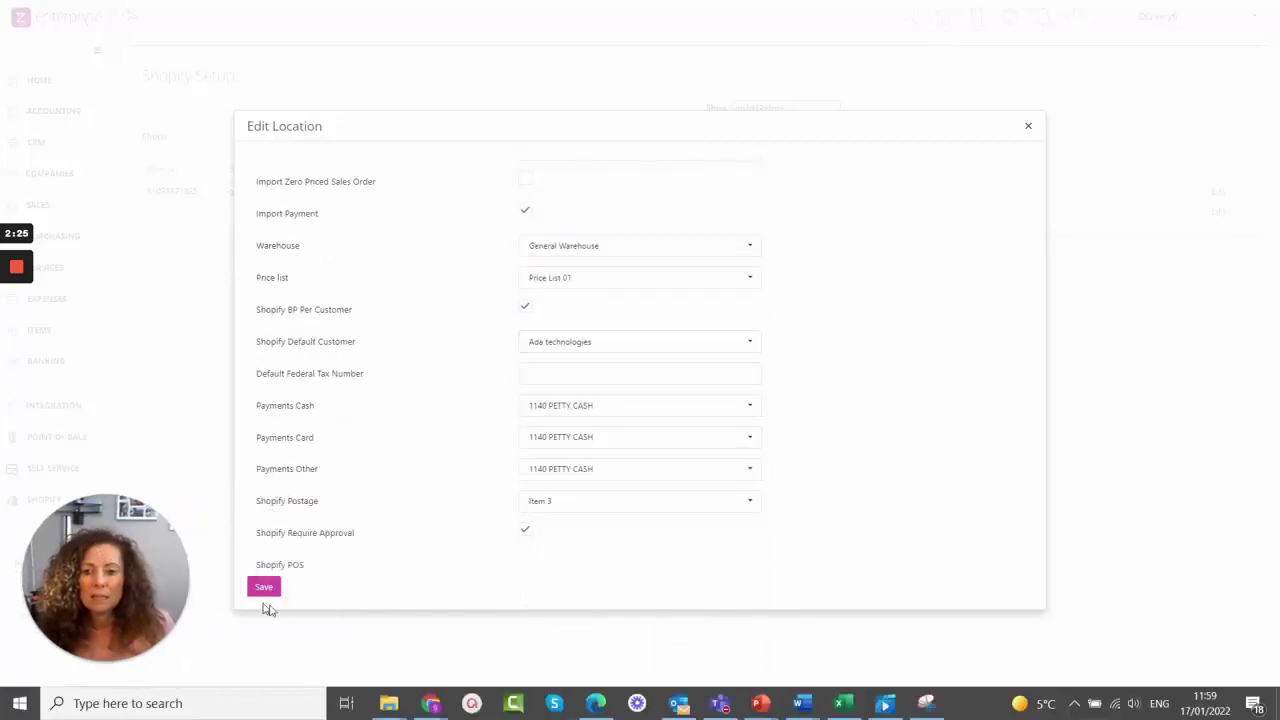
{"action": "left_click", "coordinate": [262, 588]}
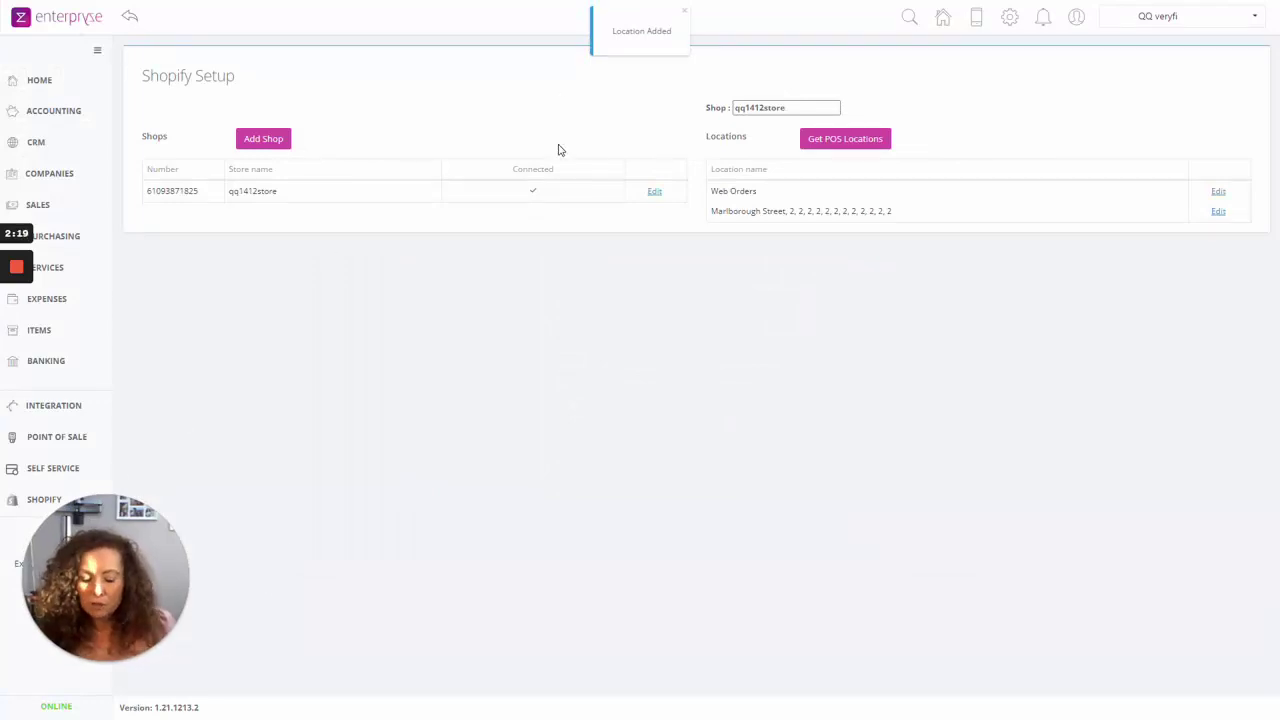
Step: Switch to the QQ1412store Shopify admin, start a new order, and assign it the existing customer of the latest order
{"action": "left_click", "coordinate": [284, 18]}
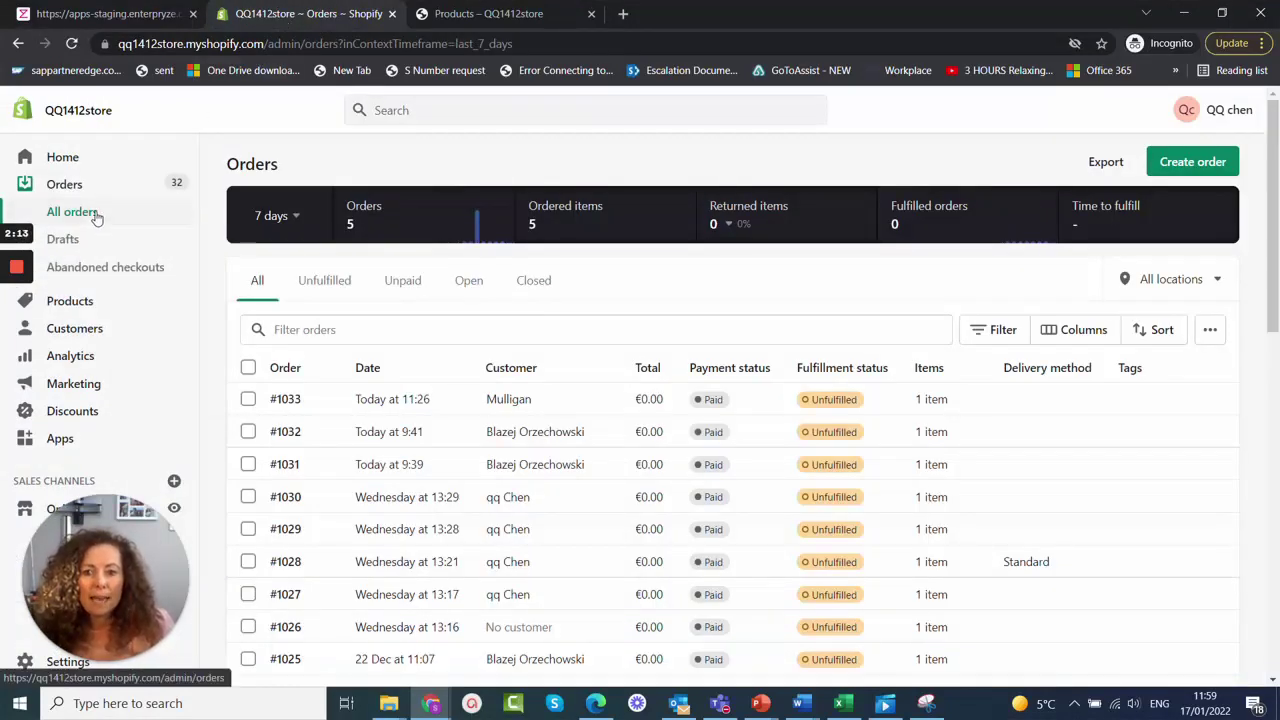
{"action": "left_click", "coordinate": [1175, 162]}
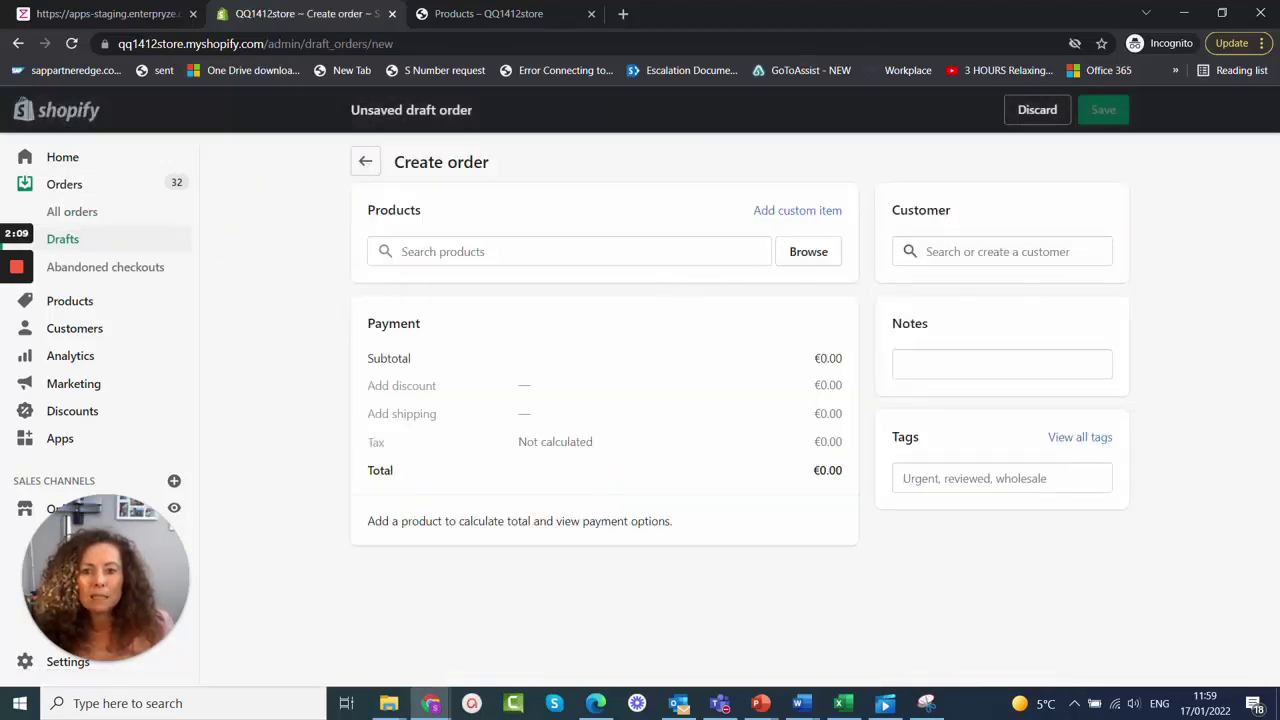
{"action": "left_click", "coordinate": [402, 251]}
{"action": "left_click", "coordinate": [1000, 251]}
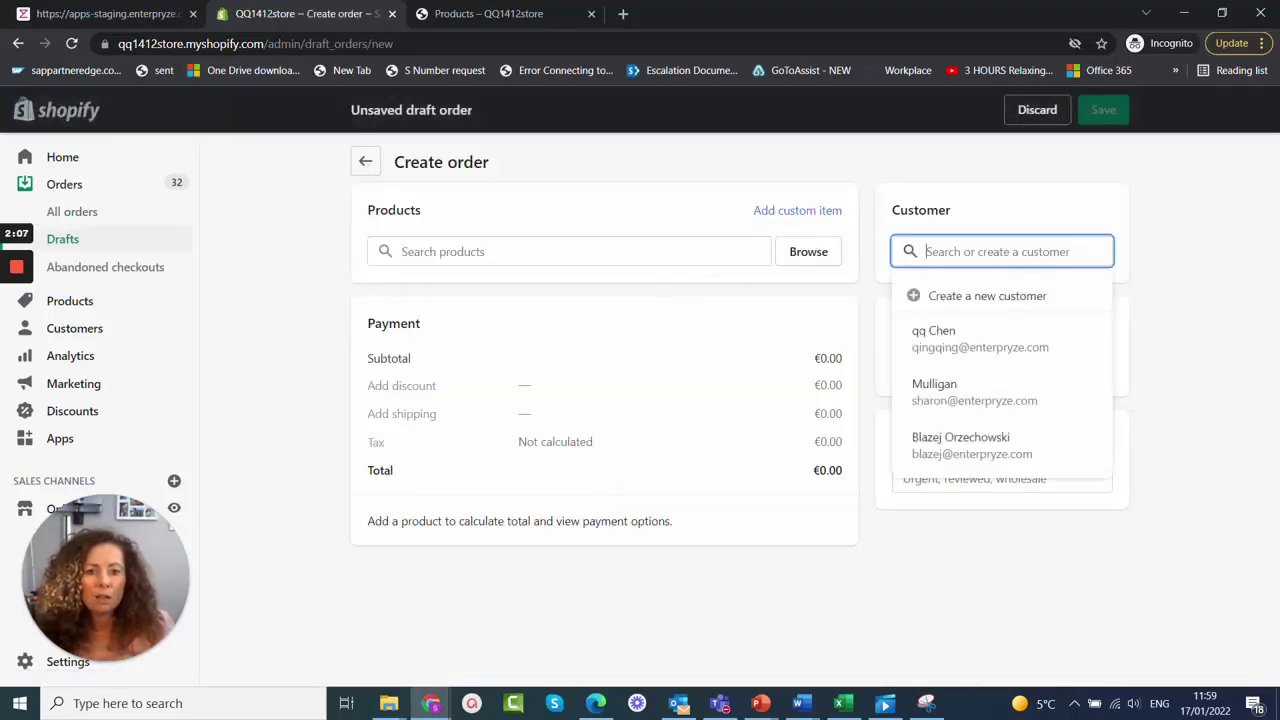
{"action": "left_click", "coordinate": [957, 385]}
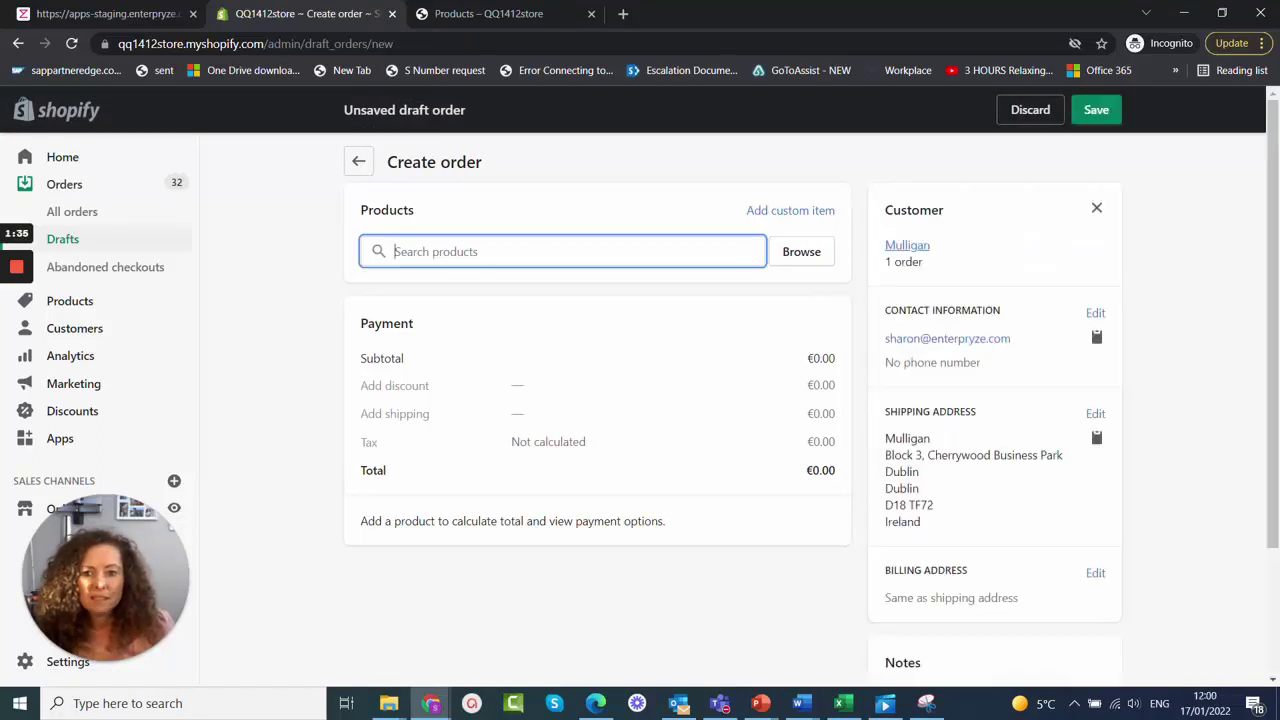
Step: Search the products for "item" and add Item 3 to the draft order
{"action": "type", "text": "item"}
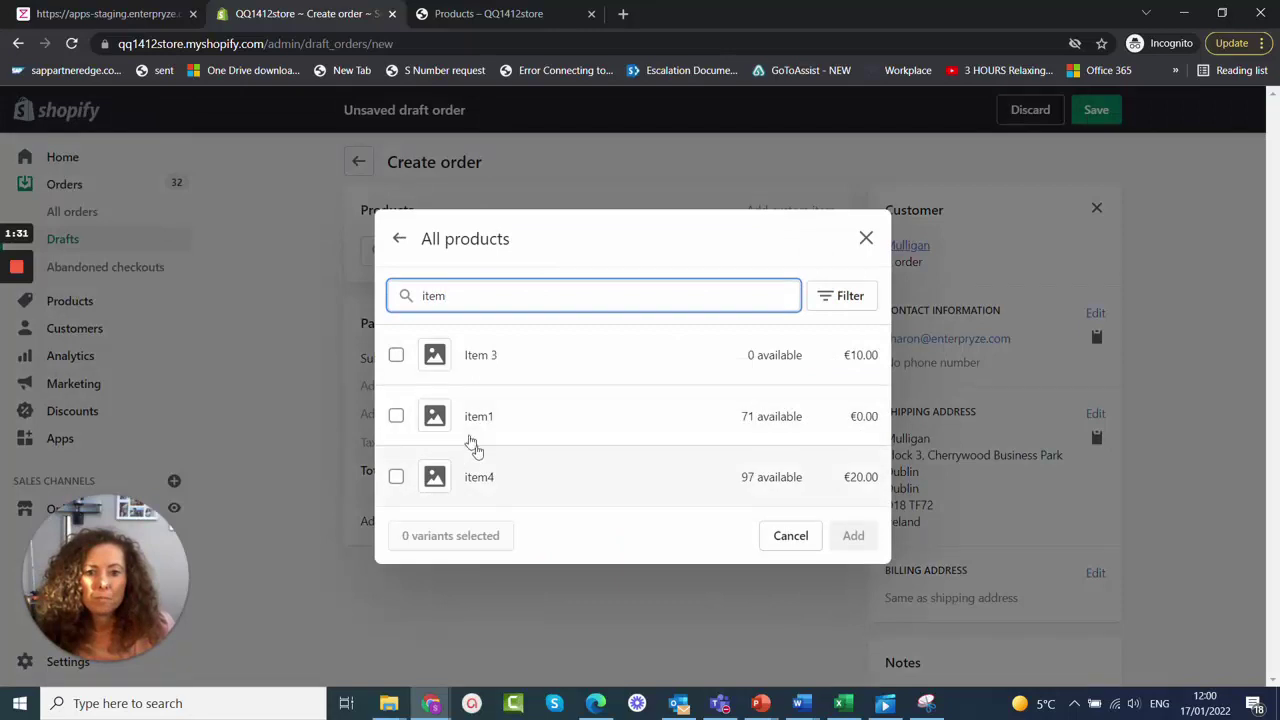
{"action": "left_click", "coordinate": [395, 357]}
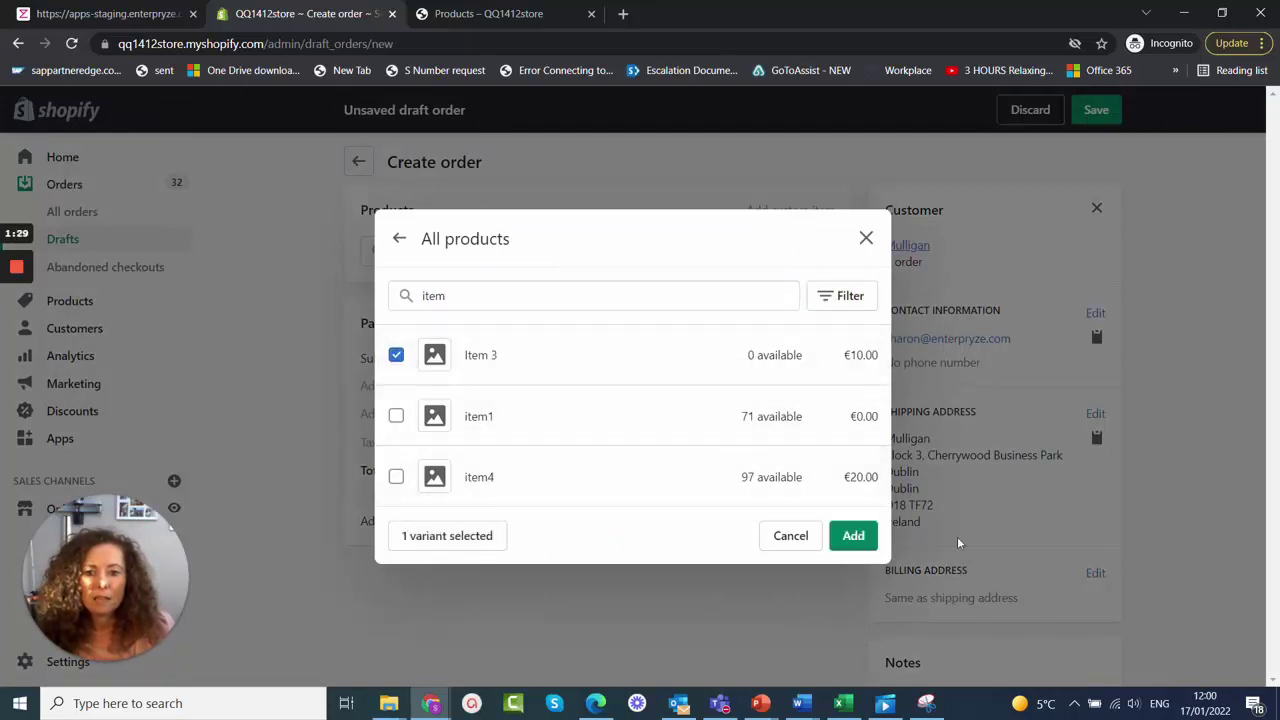
{"action": "left_click", "coordinate": [853, 537]}
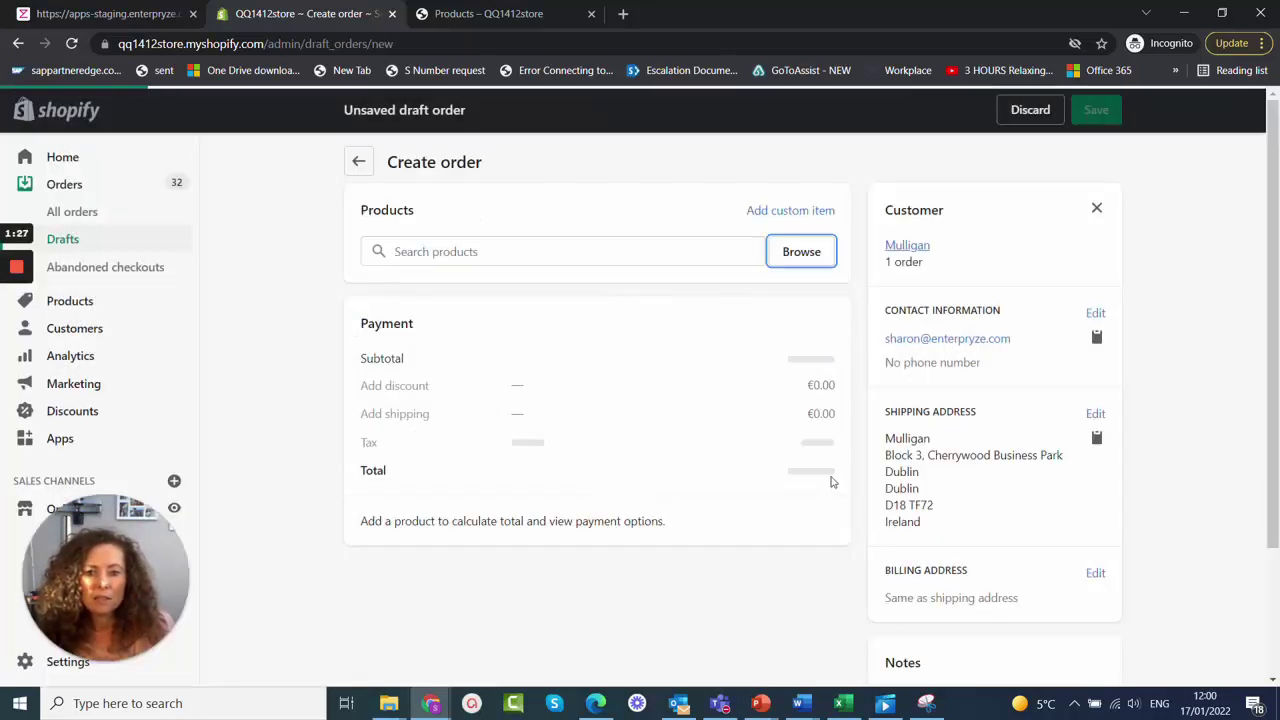
Step: Mark the draft order as paid to create the order, and return to the list of all orders
{"action": "scroll", "coordinate": [826, 472], "scroll_direction": "down", "scroll_amount": 2}
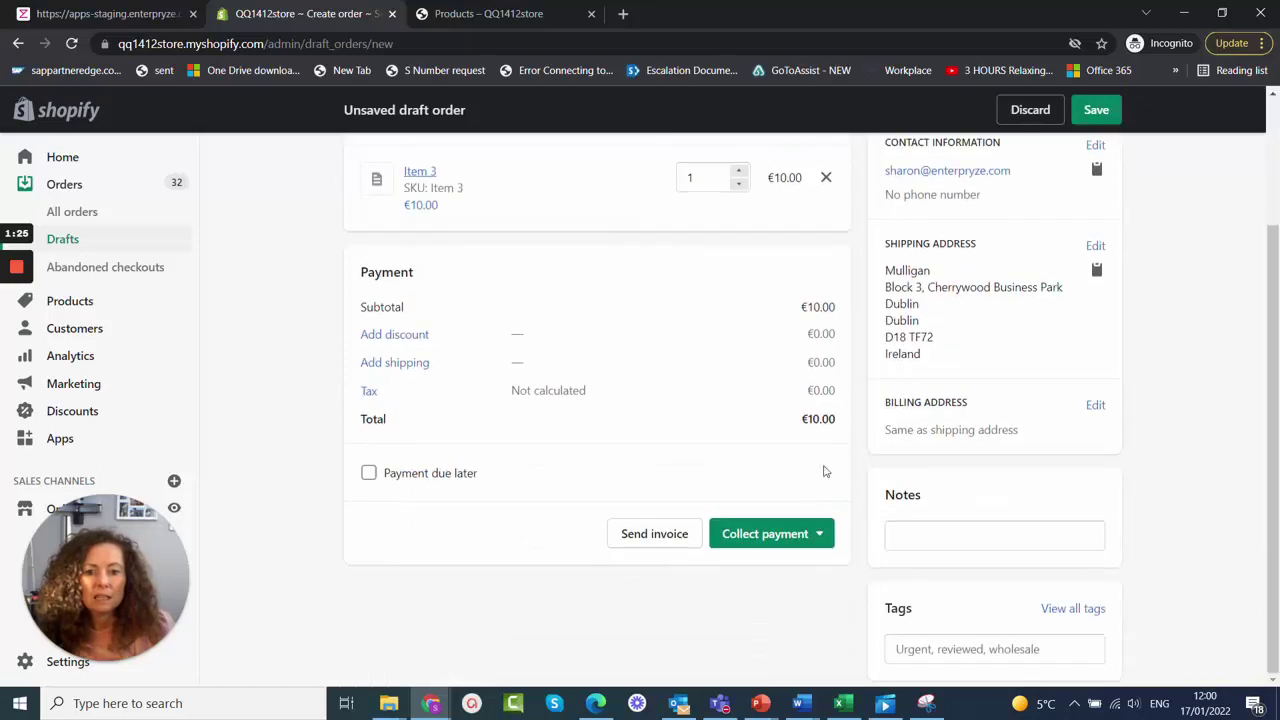
{"action": "left_click", "coordinate": [800, 534]}
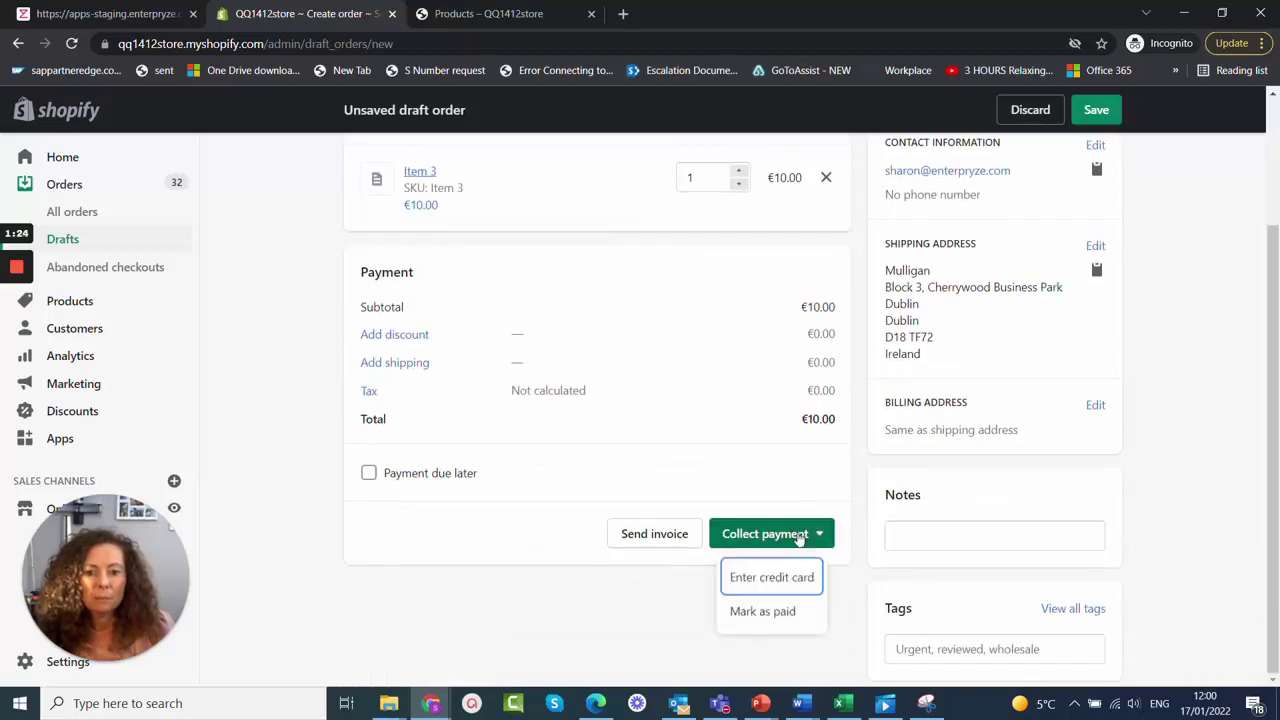
{"action": "left_click", "coordinate": [762, 611]}
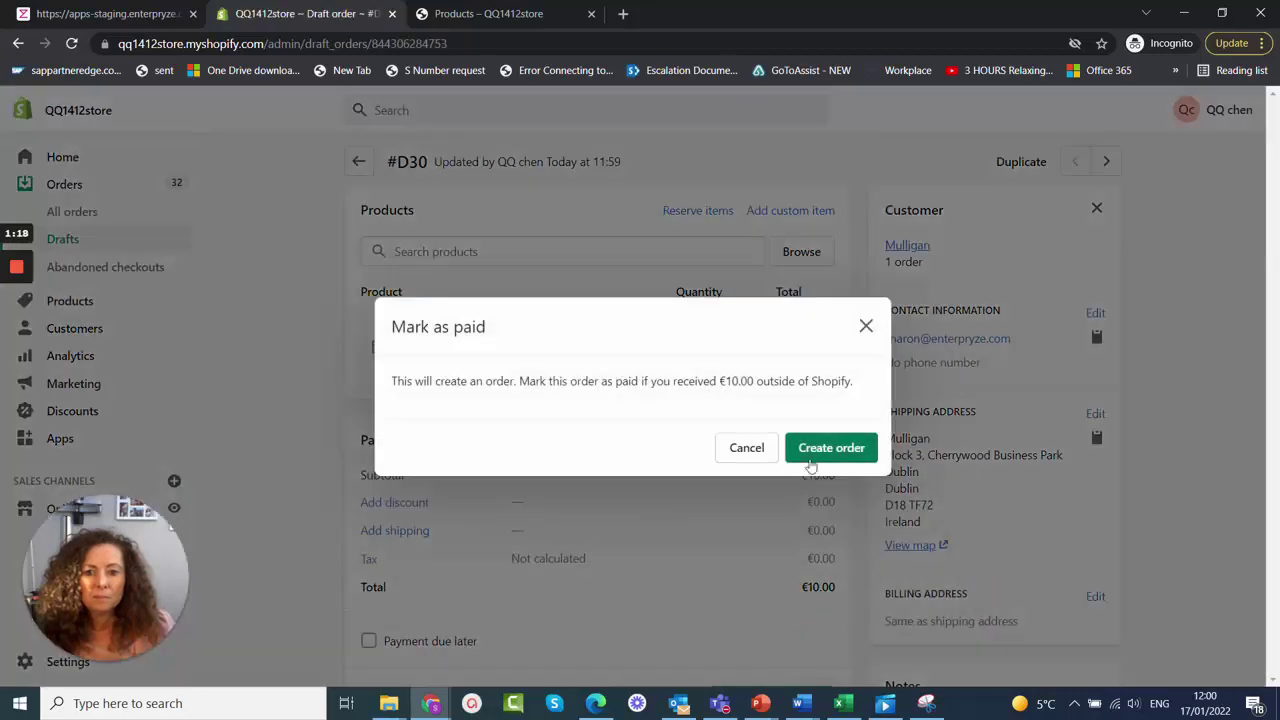
{"action": "left_click", "coordinate": [818, 452]}
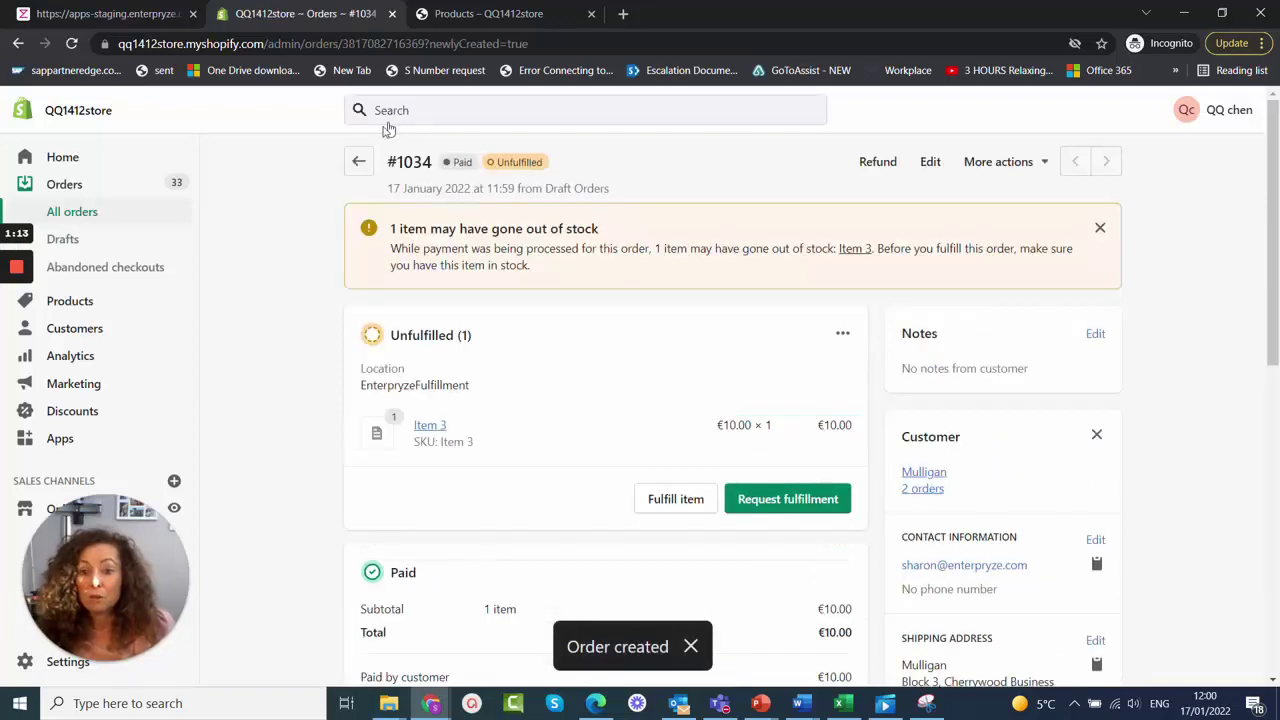
{"action": "left_click", "coordinate": [75, 217]}
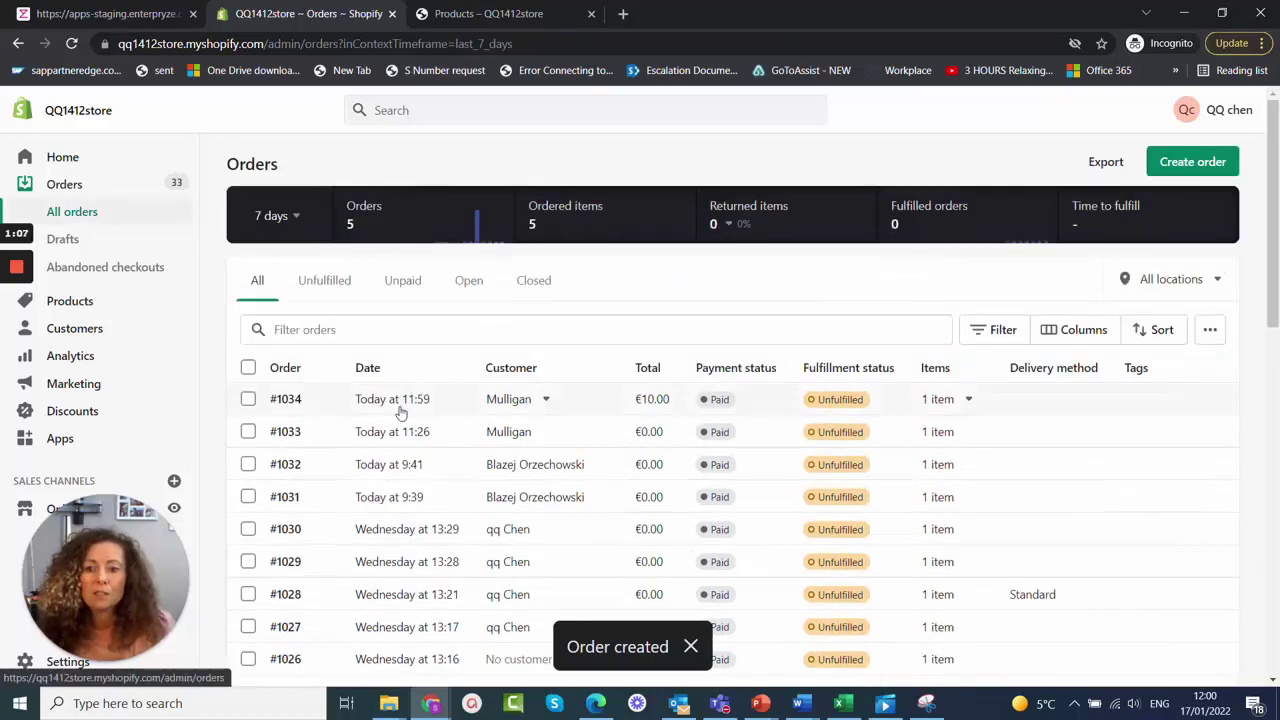
Step: Switch to Enterpryze and approve the newest pending Shopify order, confirming creation of its sales invoice and payment
{"action": "left_click", "coordinate": [125, 15]}
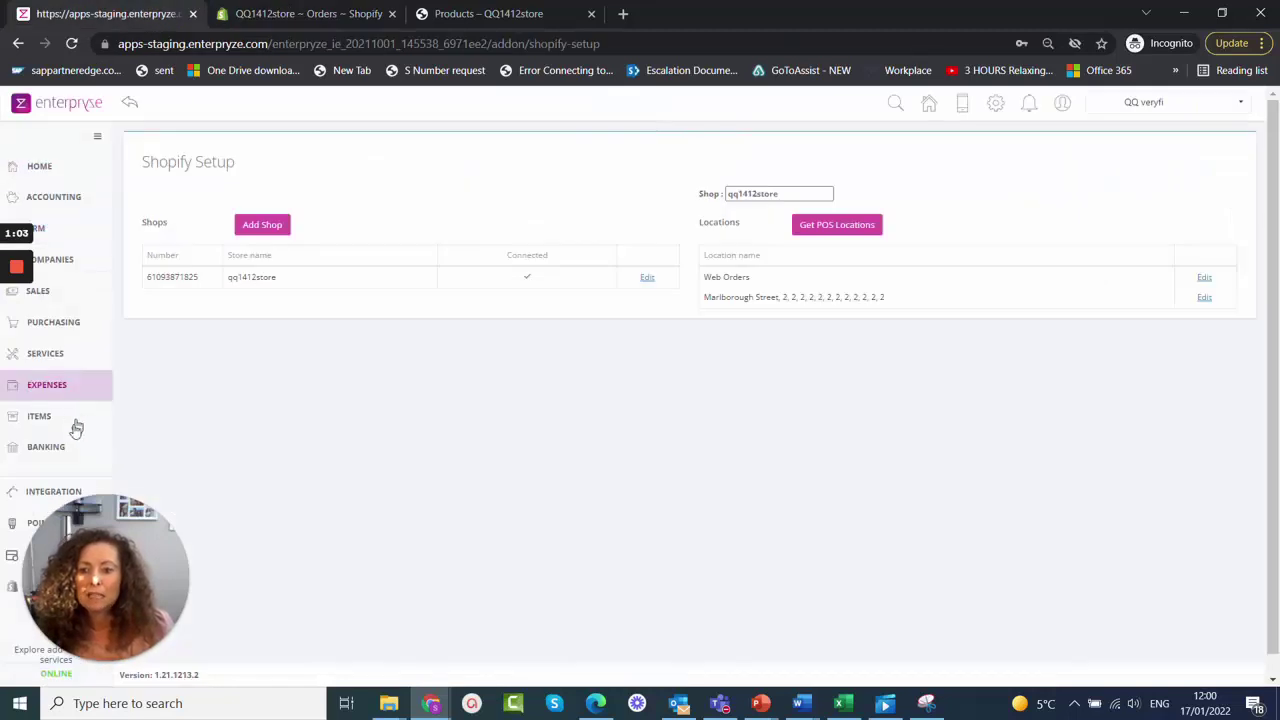
{"action": "left_click_drag", "start_coordinate": [15, 565], "coordinate": [97, 560]}
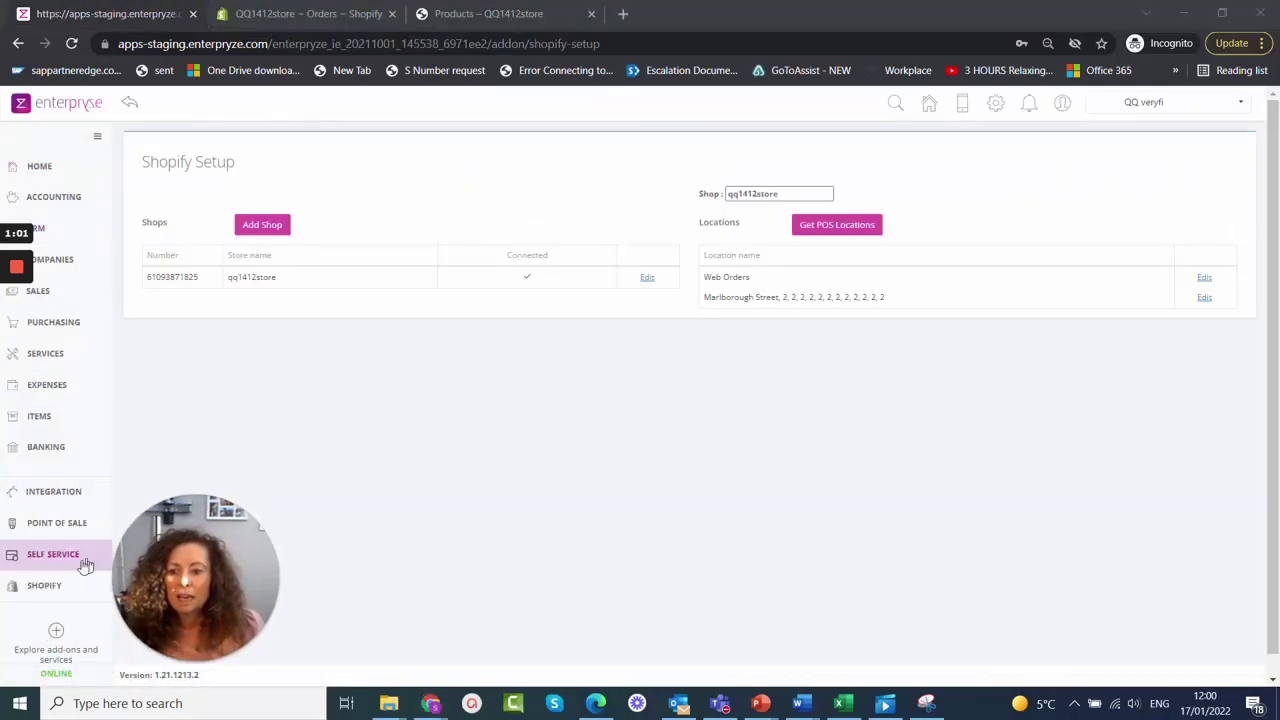
{"action": "left_click", "coordinate": [45, 588]}
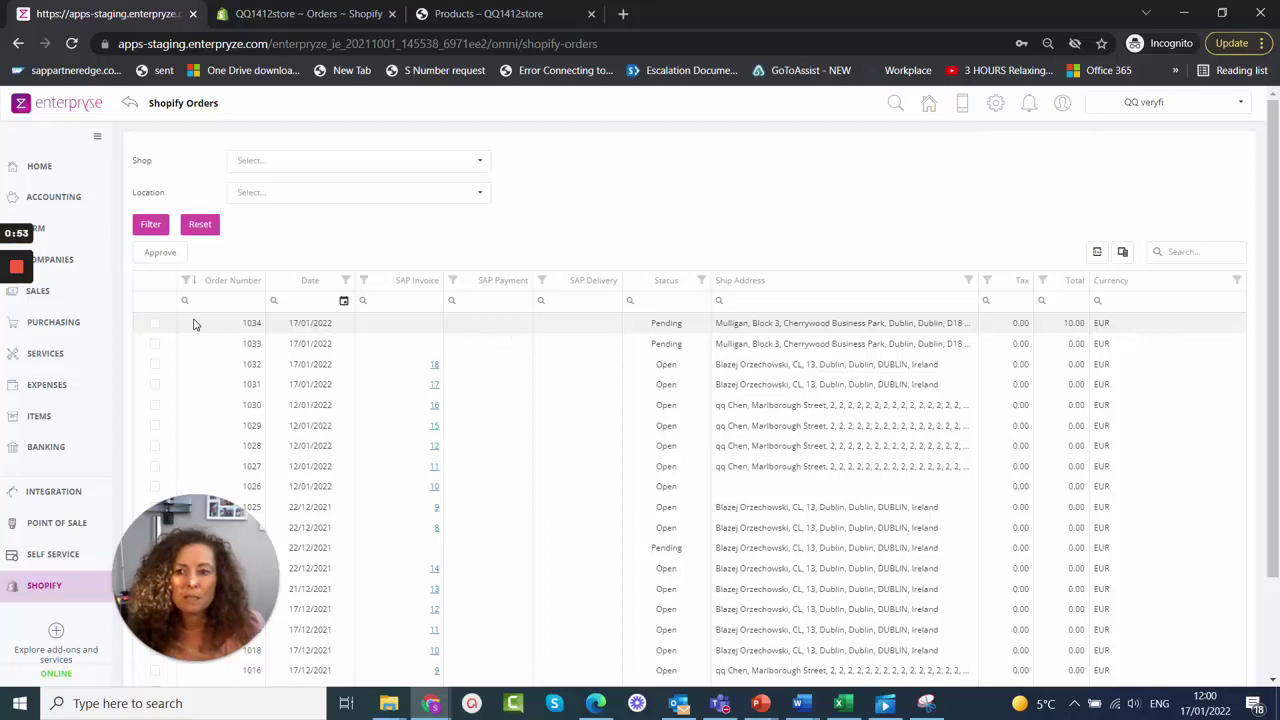
{"action": "left_click", "coordinate": [155, 324]}
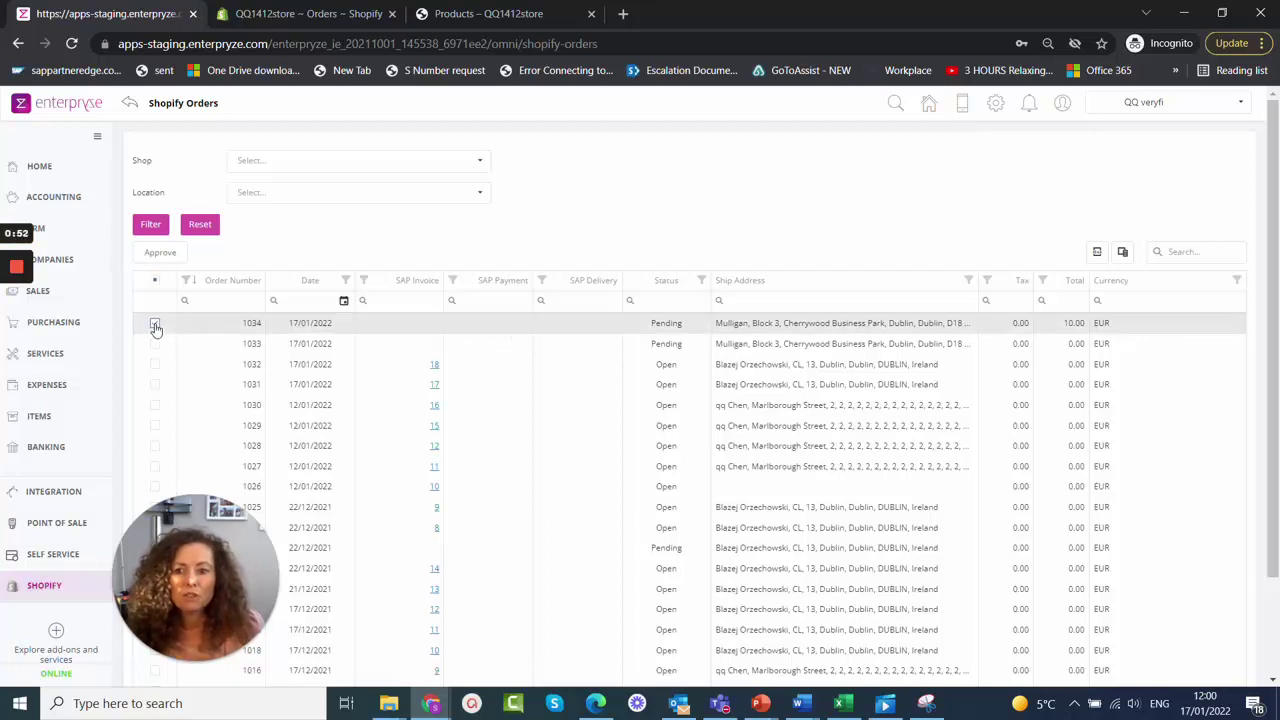
{"action": "left_click", "coordinate": [162, 254]}
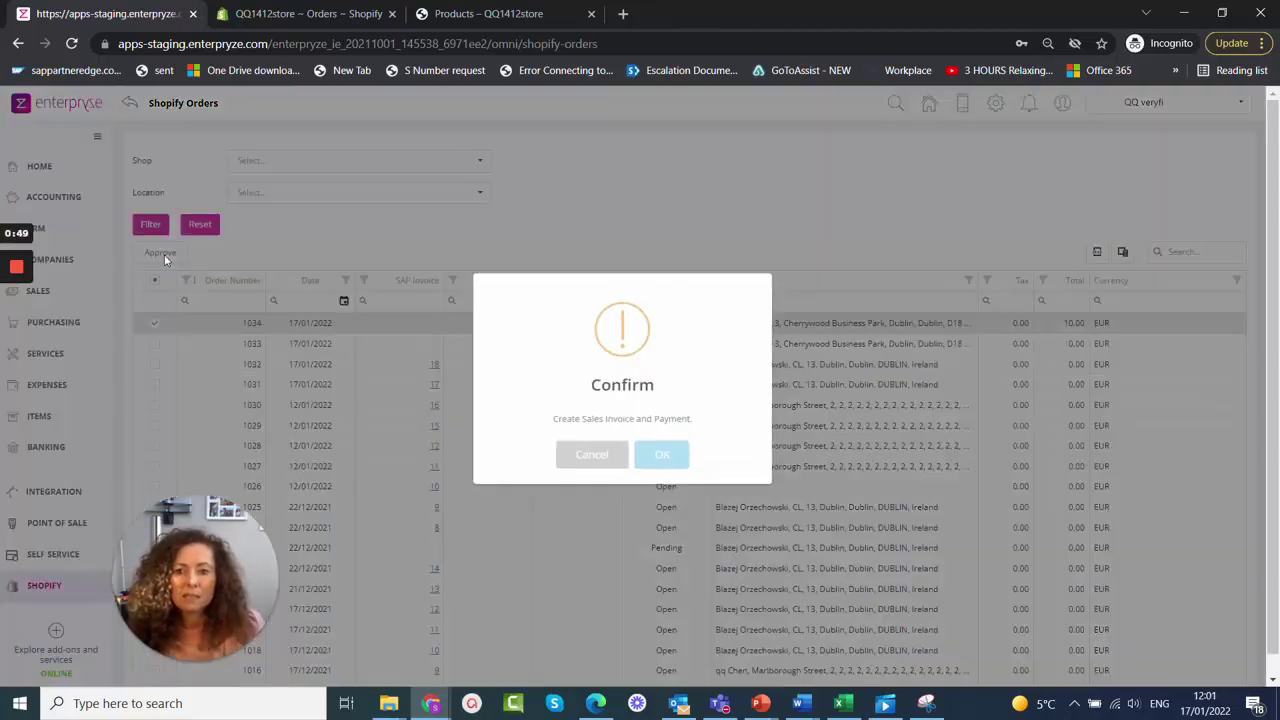
{"action": "left_click", "coordinate": [664, 456]}
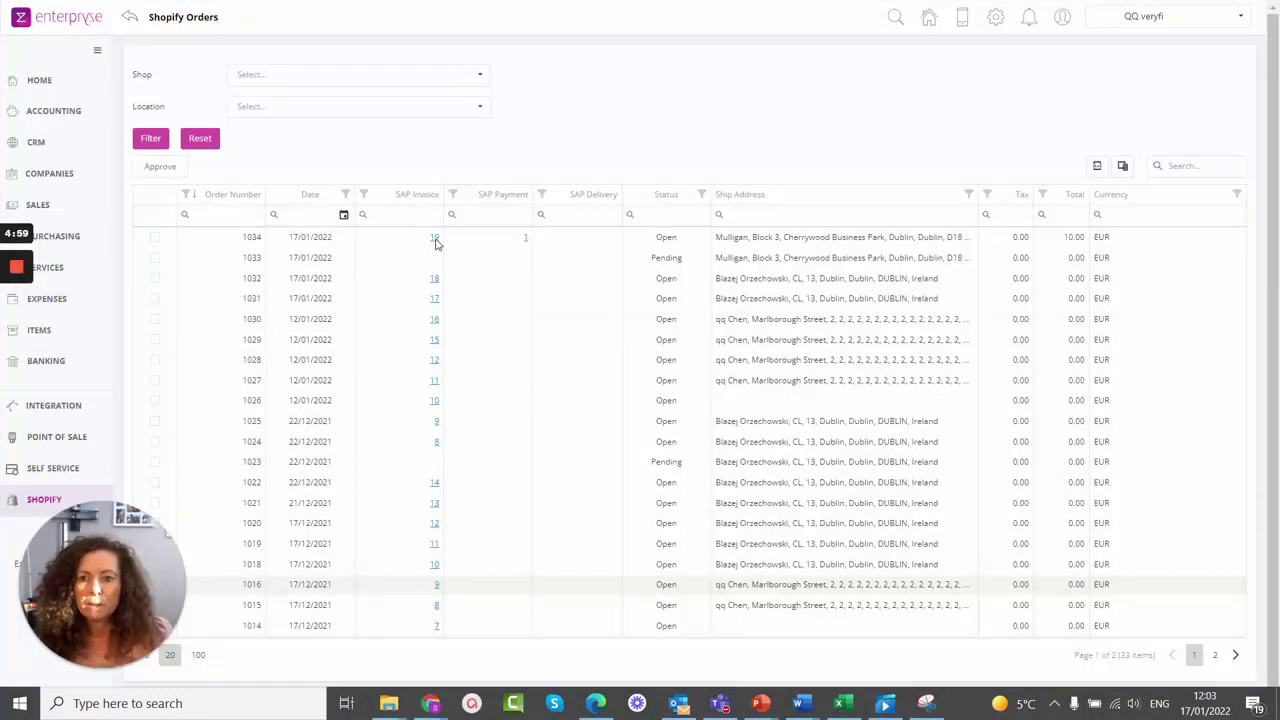
Step: Open the newest sales order, generated from the approved Shopify order, and review its customer, item line and remarks
{"action": "left_click", "coordinate": [38, 205]}
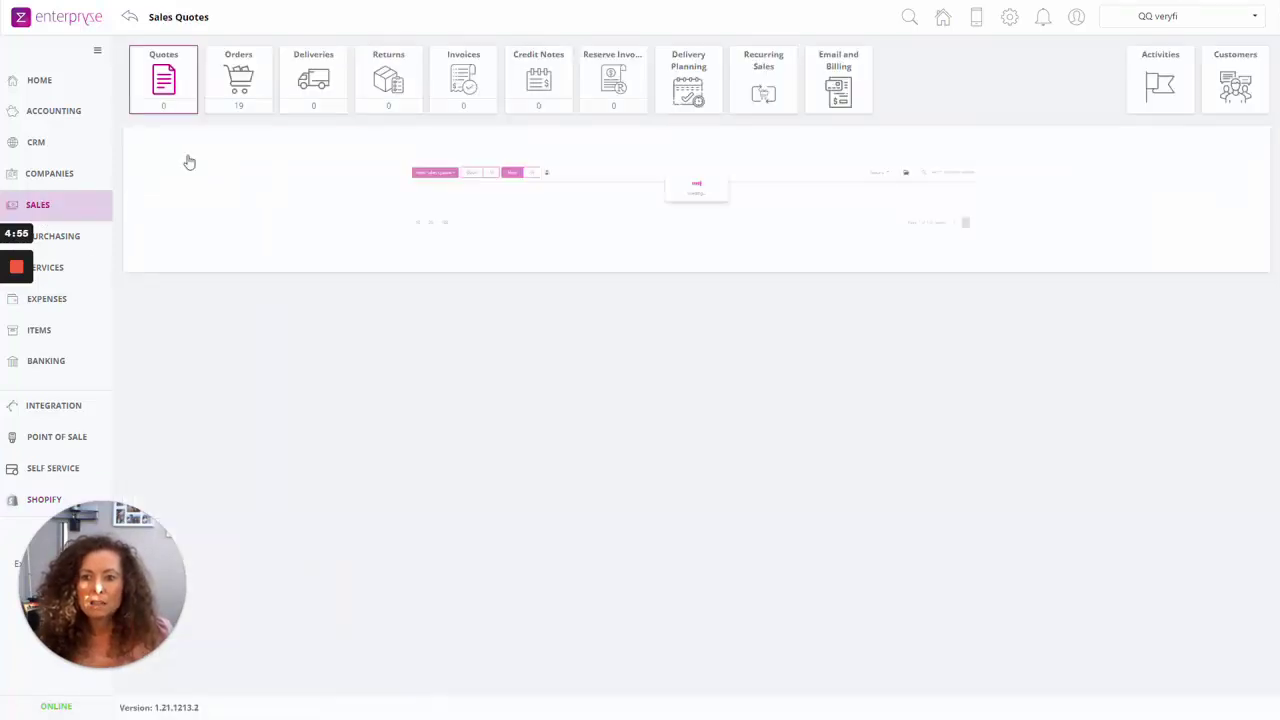
{"action": "left_click", "coordinate": [240, 82]}
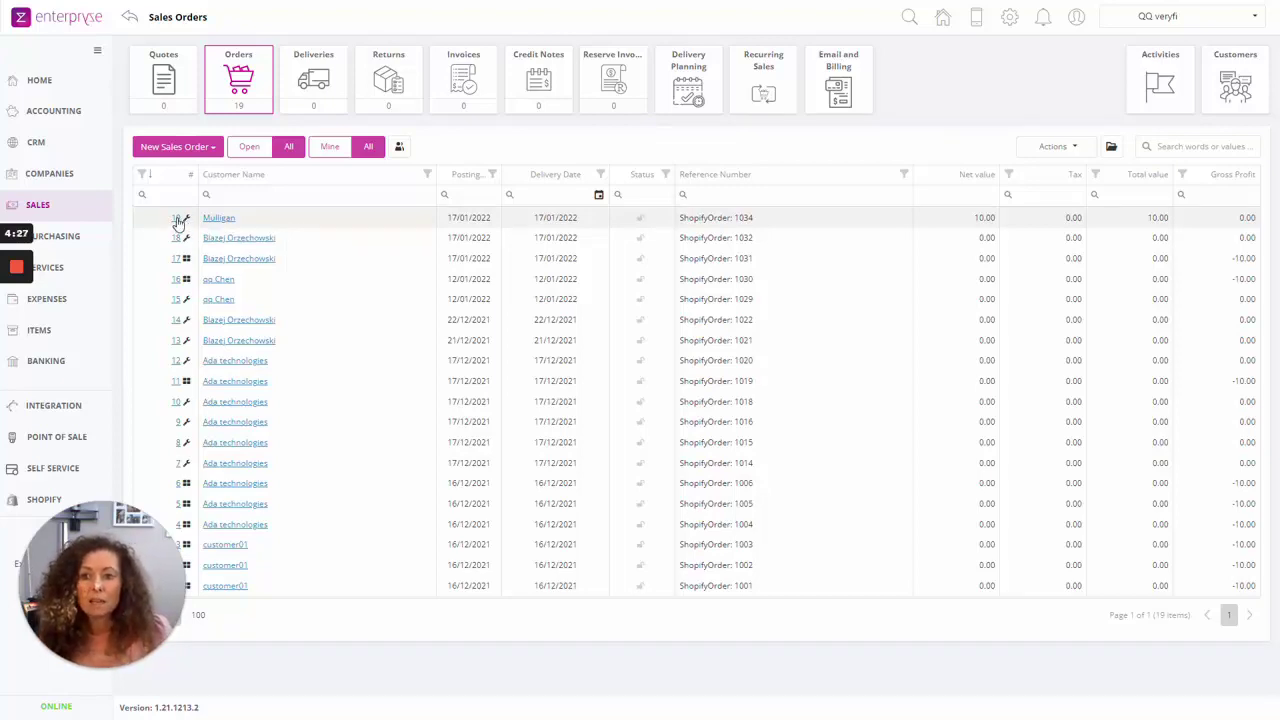
{"action": "left_click", "coordinate": [177, 218]}
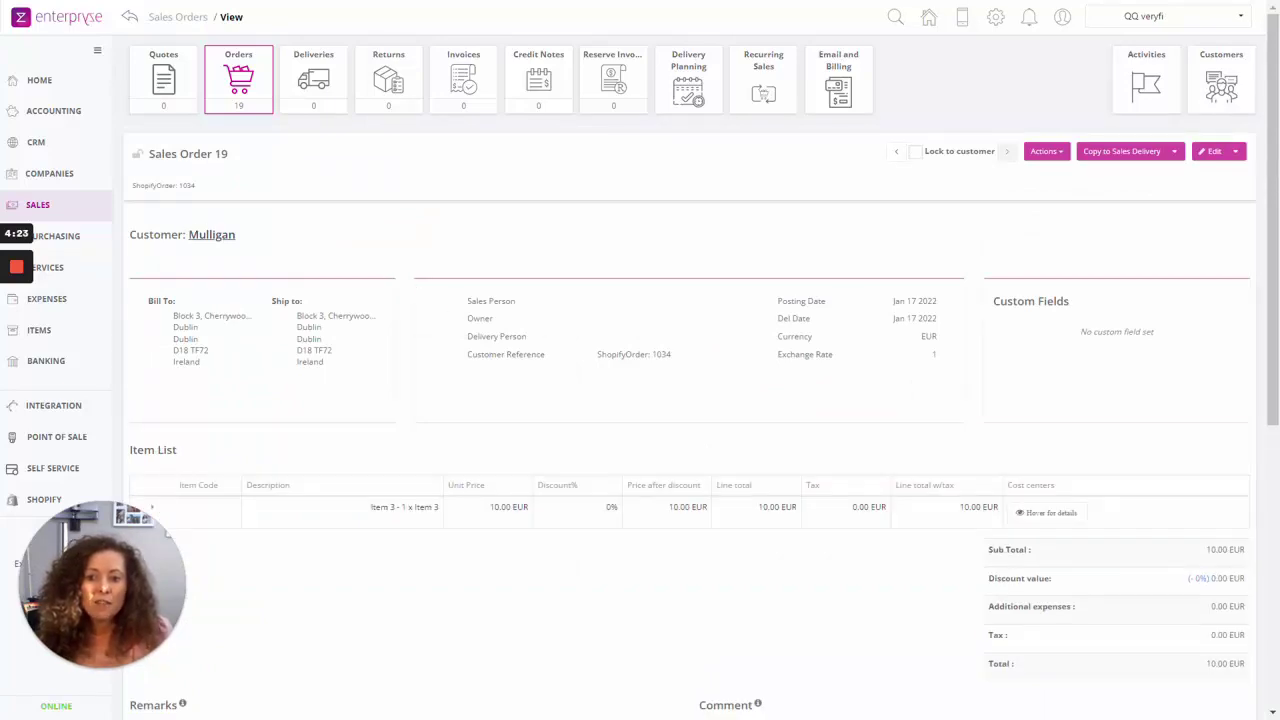
{"action": "scroll", "coordinate": [494, 343], "scroll_direction": "down", "scroll_amount": 1}
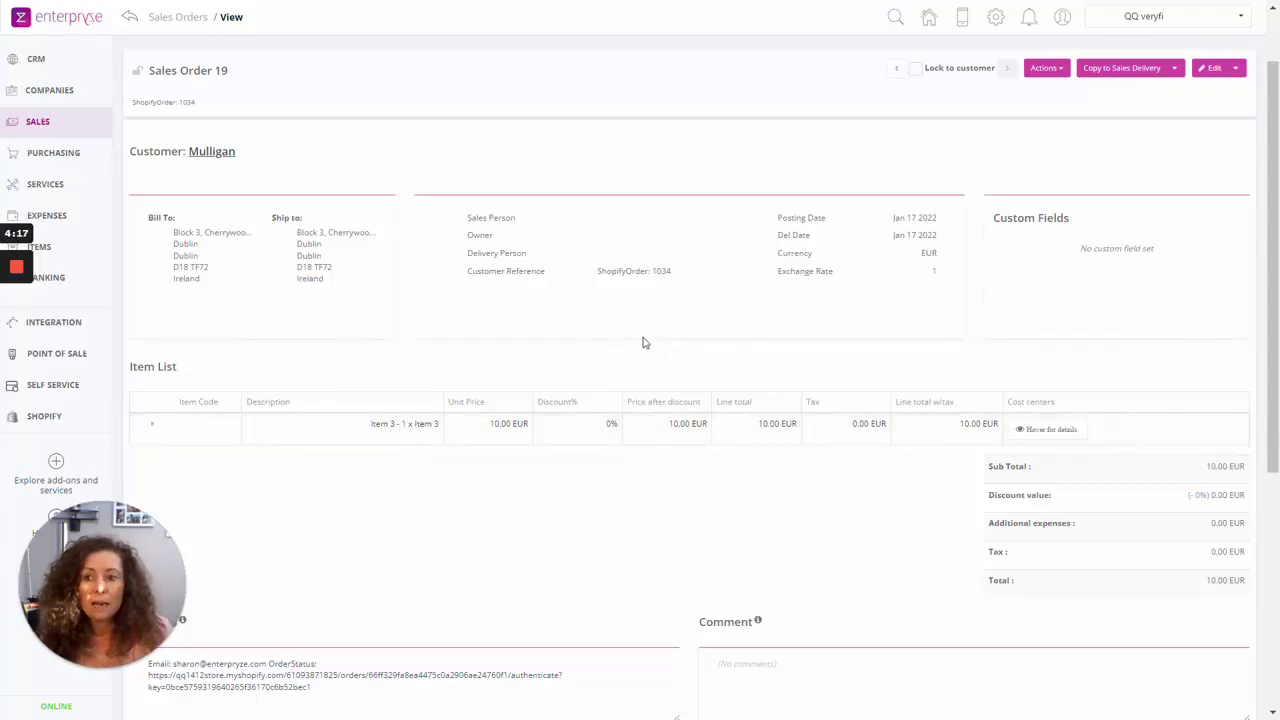
{"action": "scroll", "coordinate": [643, 343], "scroll_direction": "up", "scroll_amount": 1}
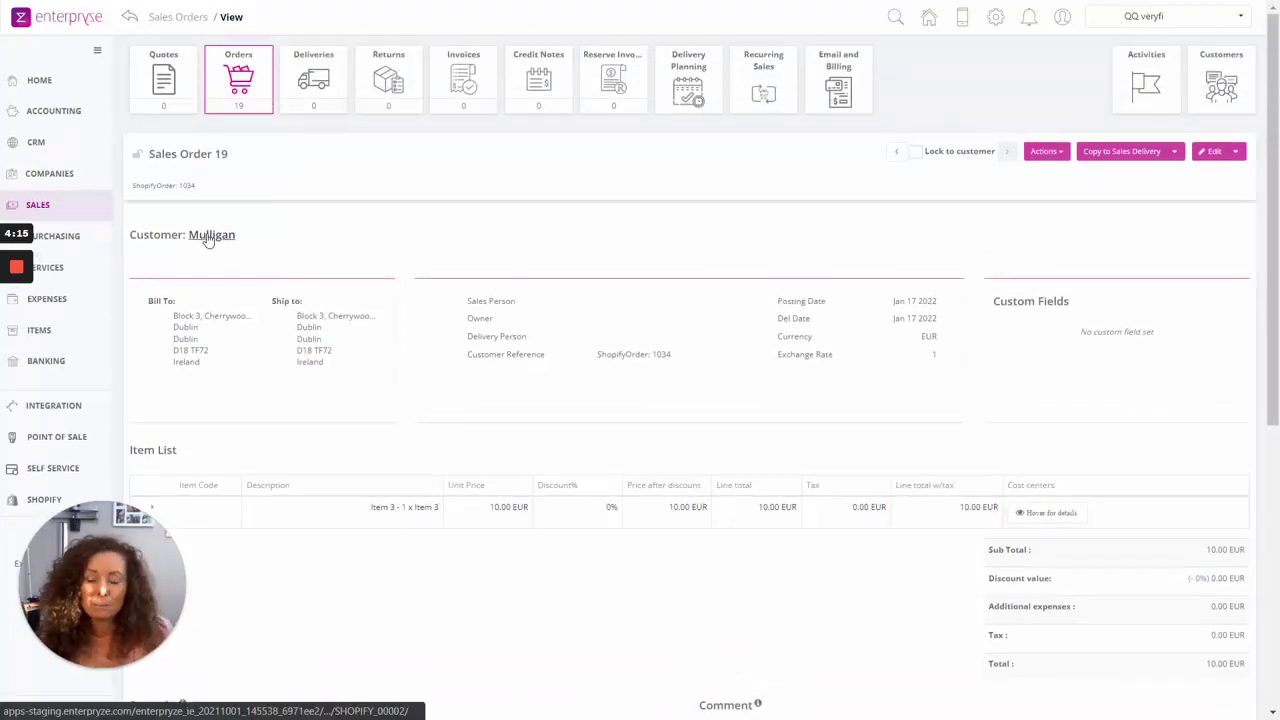